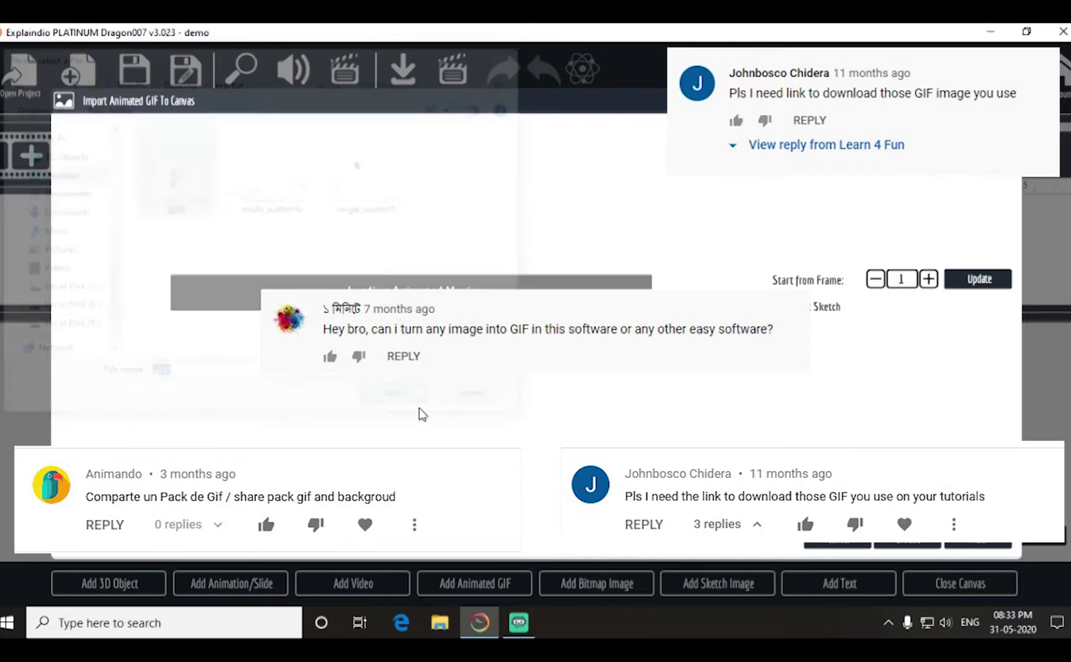
- Import girl1.gif with Don't Sketch enabled and place the girl near the canvas's lower-right corner
click(777, 307)
click(967, 550)
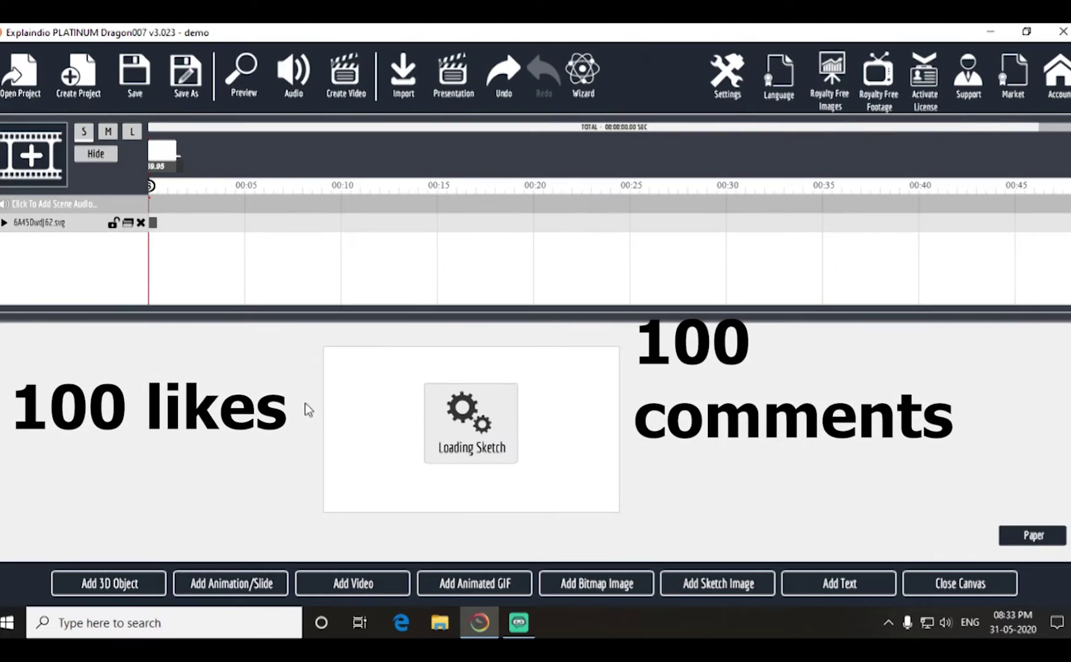
drag(432, 432, 576, 485)
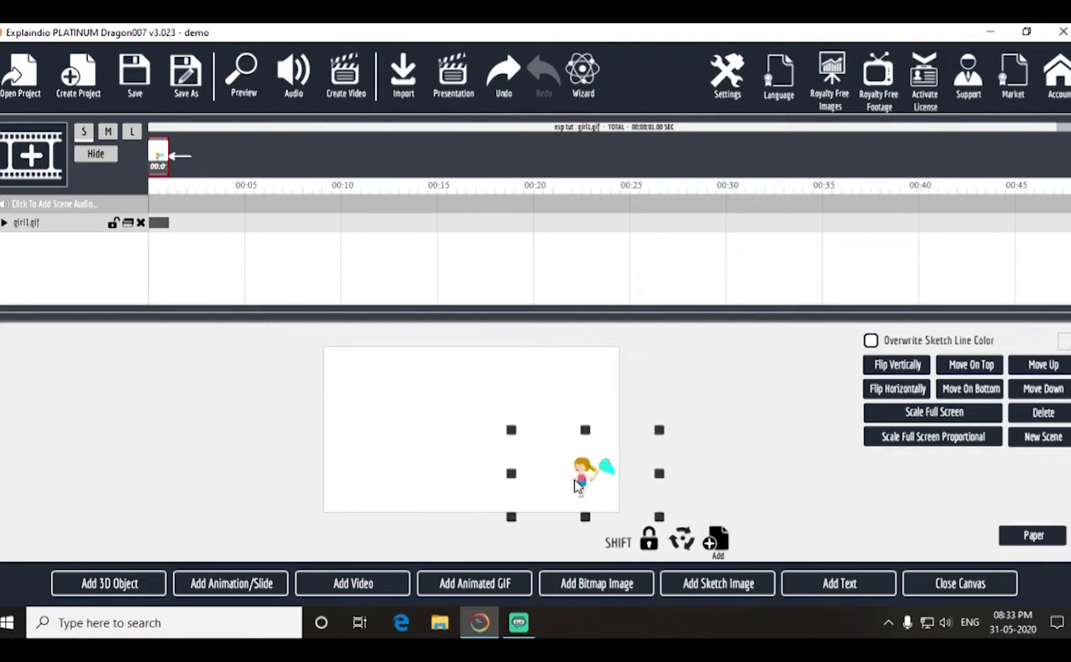
key(alt+Tab)
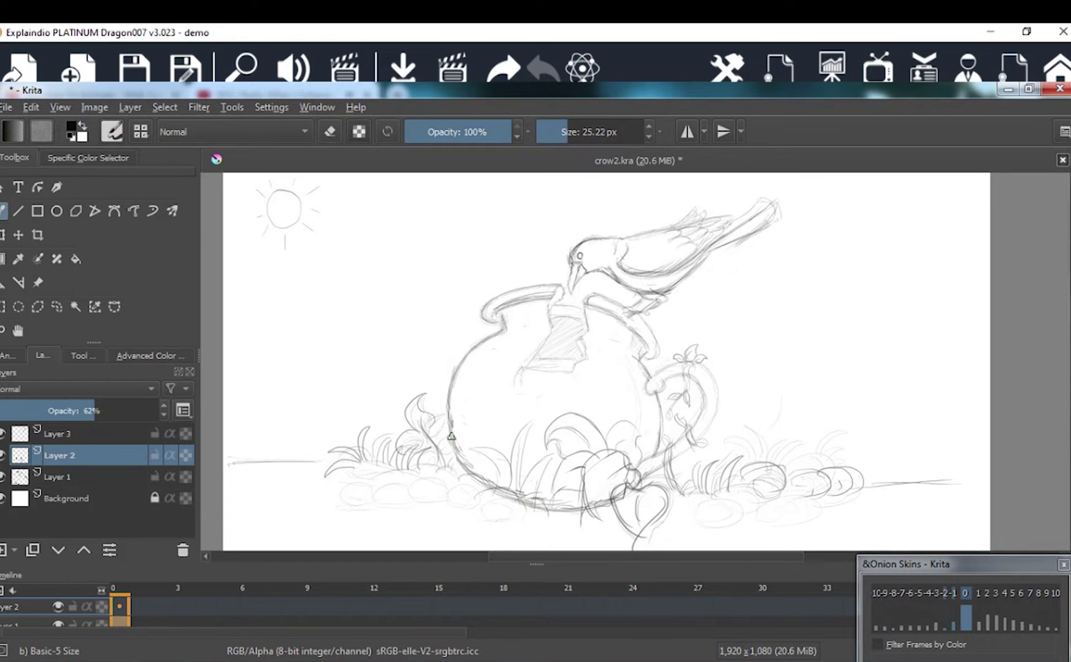
key(alt+Tab)
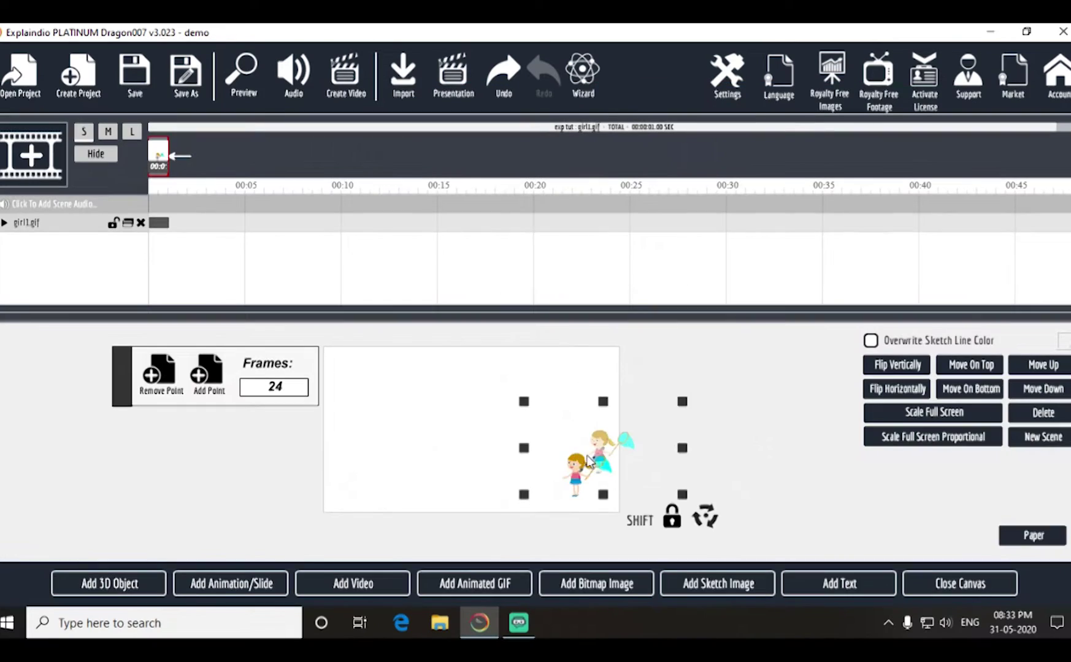
- Build the girl's motion path from several points of 24 frames each, so she moves leftward across the canvas
drag(594, 461, 532, 486)
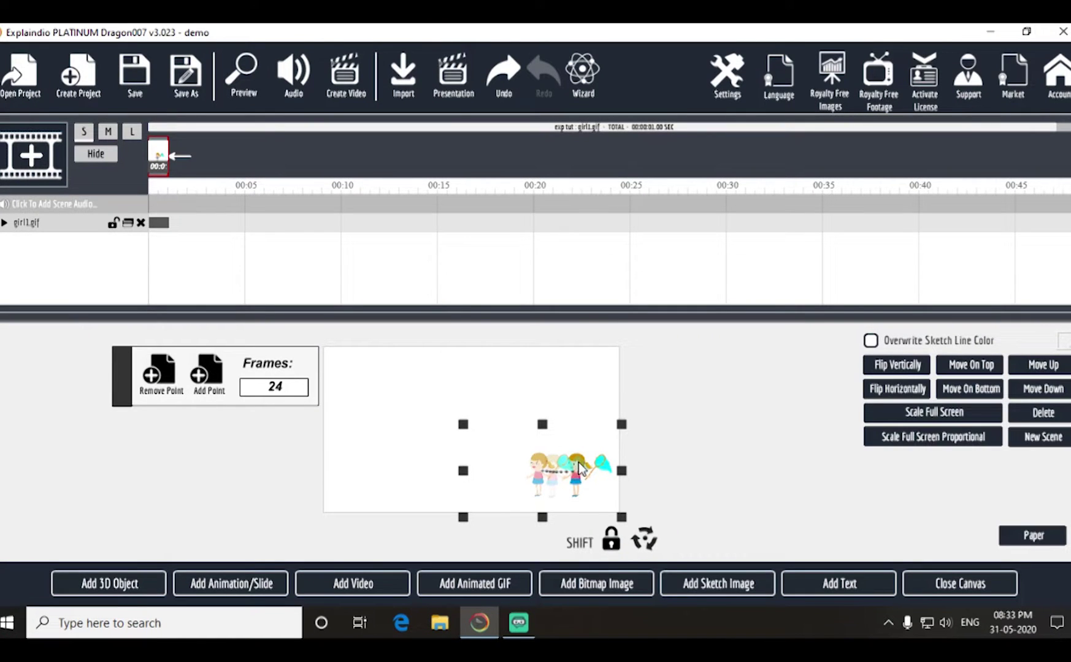
drag(581, 468, 576, 469)
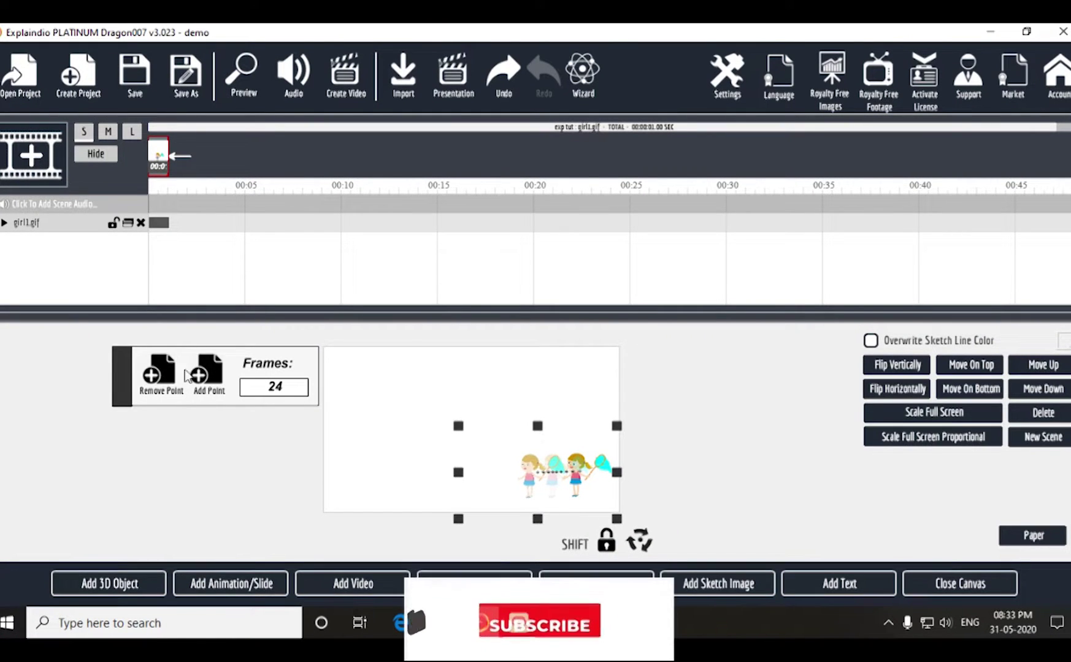
mouse_move(531, 484)
mouse_down()
mouse_move(539, 496)
mouse_move(512, 482)
mouse_up()
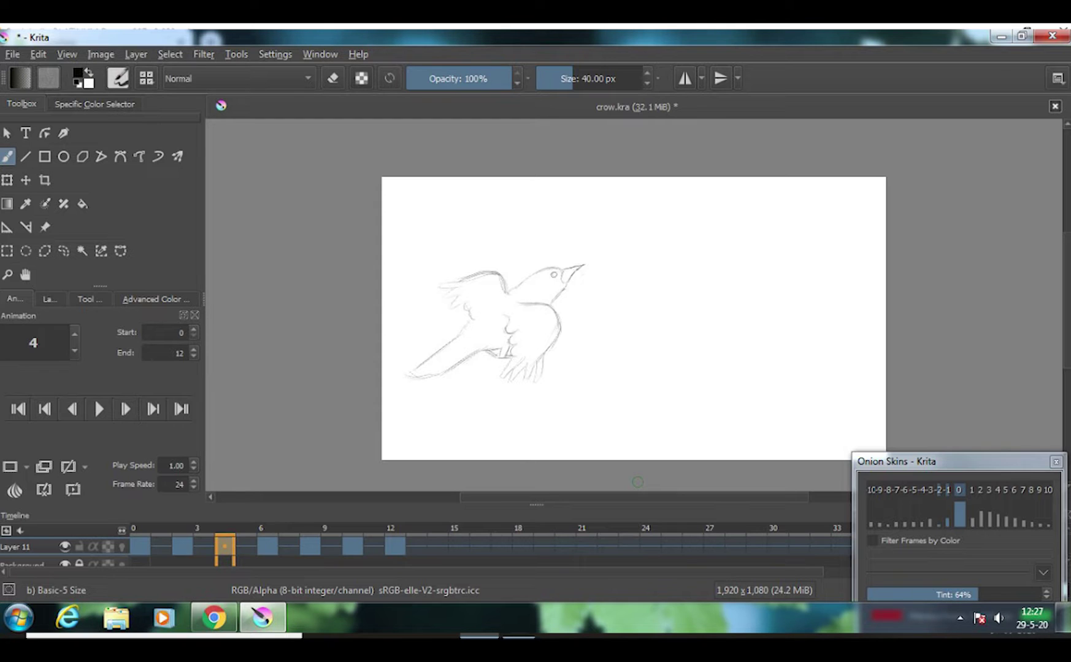
click(268, 546)
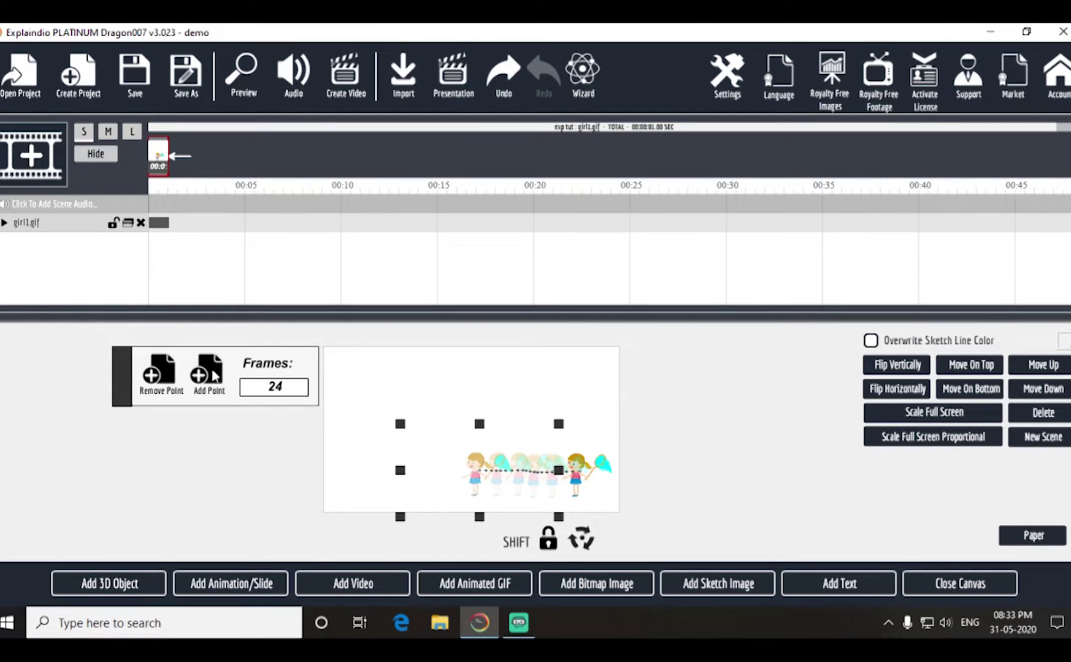
drag(491, 502, 464, 490)
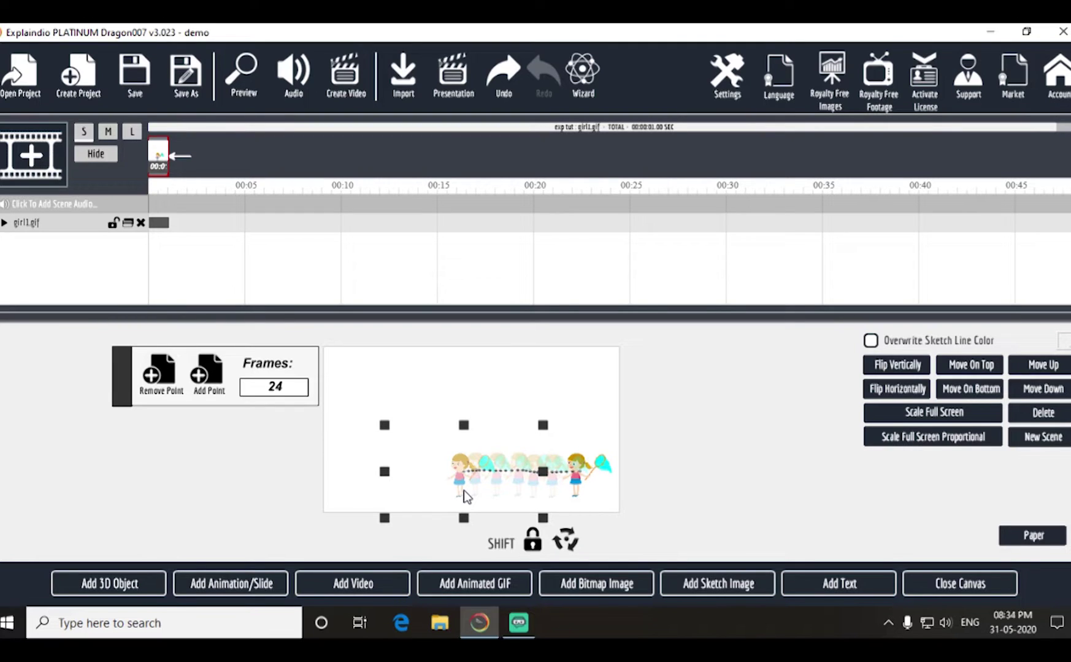
drag(464, 490, 459, 486)
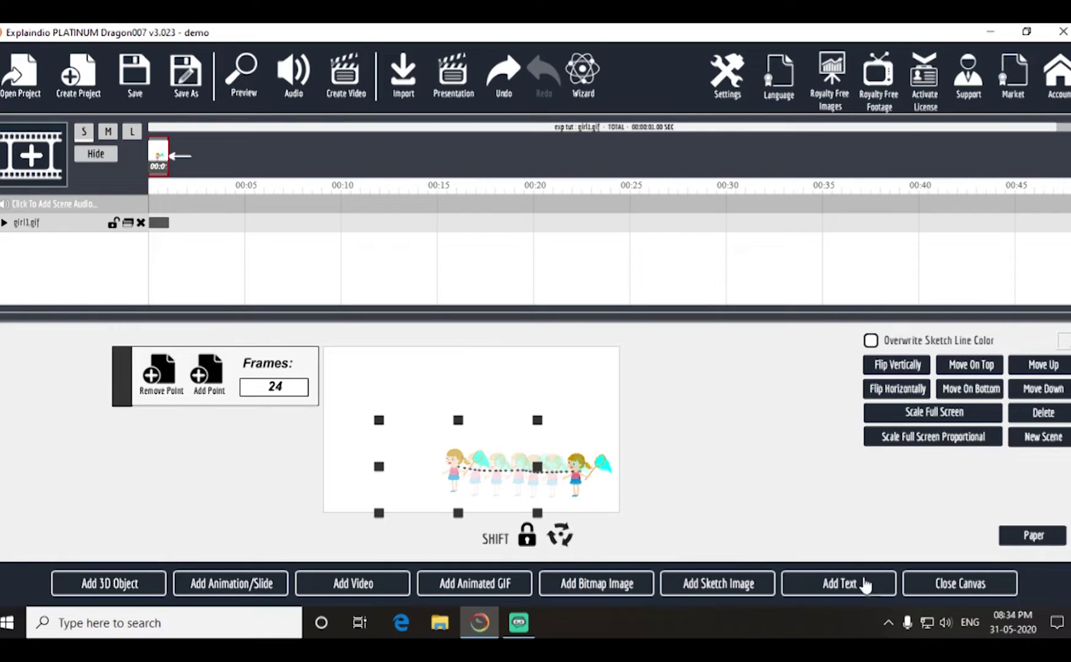
- Close the canvas and set girl1.gif to play for 28 frames
click(954, 589)
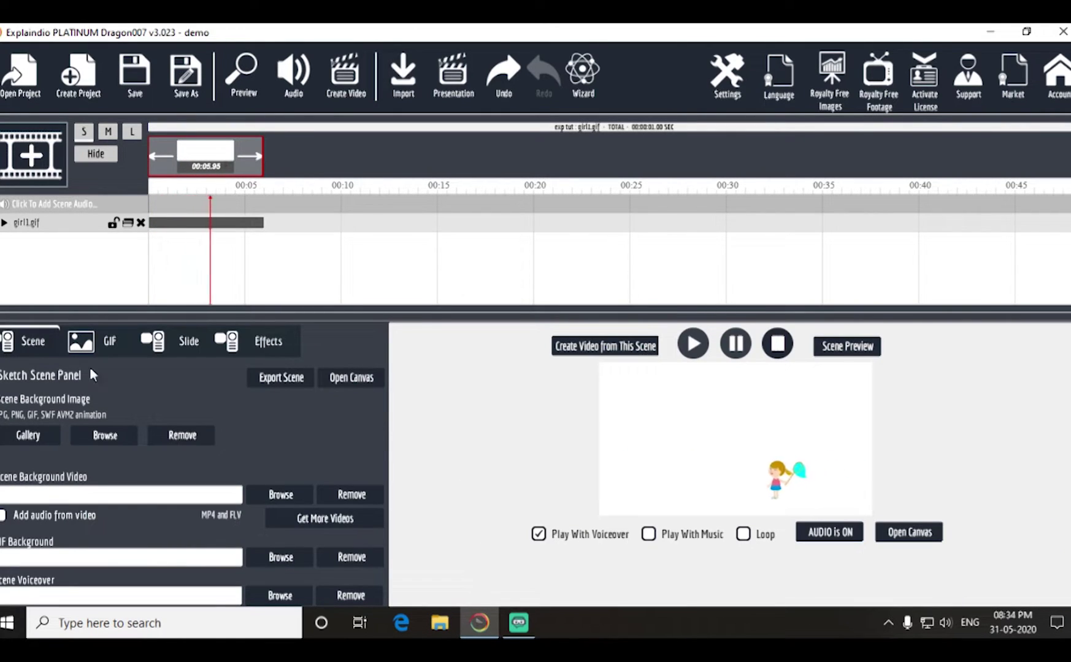
click(93, 341)
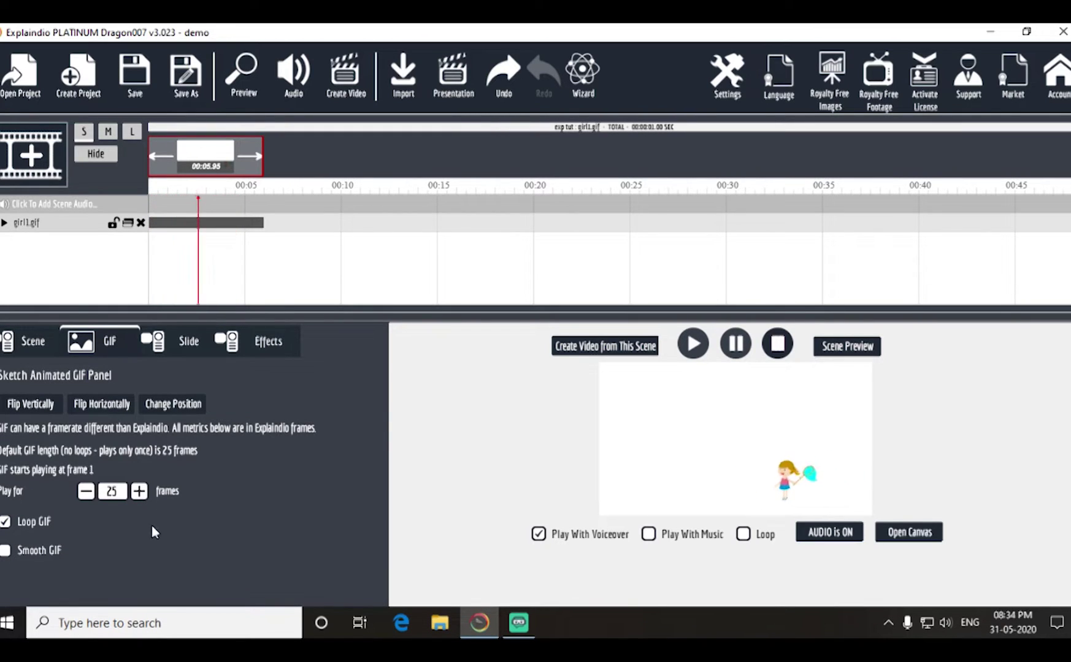
click(140, 492)
click(139, 492)
click(139, 492)
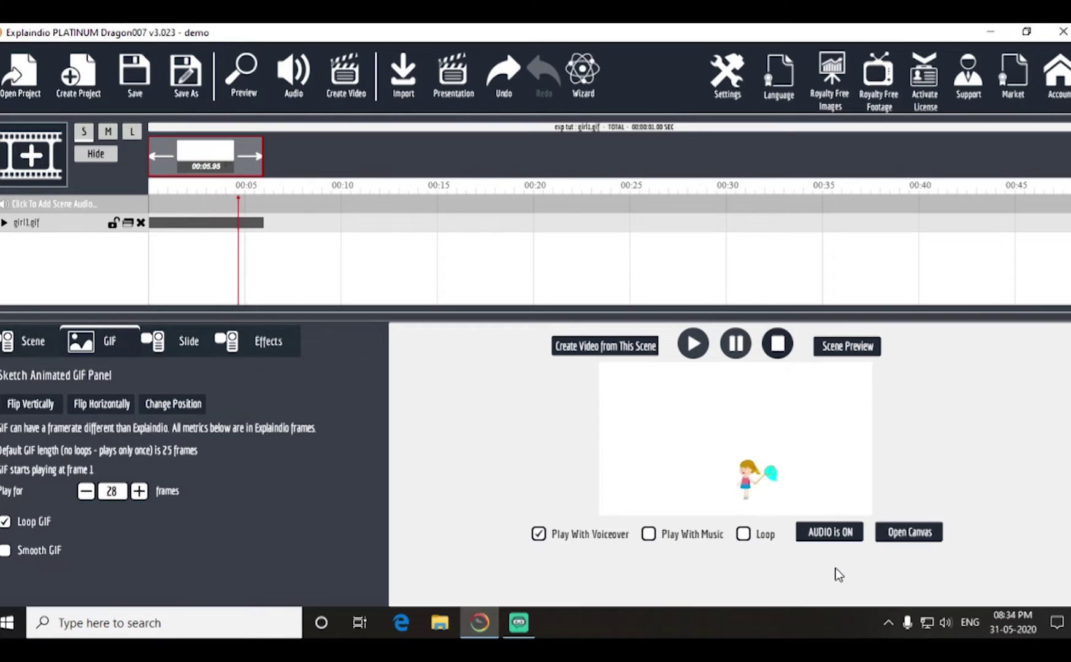
- Reopen the canvas and import the multi_butterfly animated GIF with Don't Sketch enabled
click(906, 545)
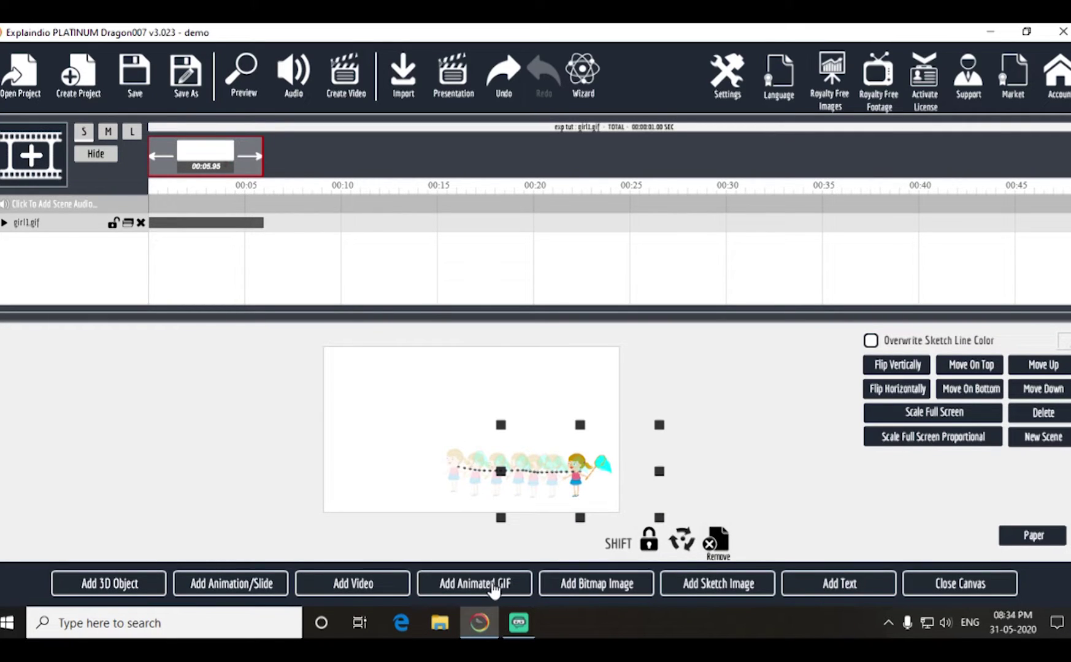
click(492, 586)
click(261, 184)
click(431, 408)
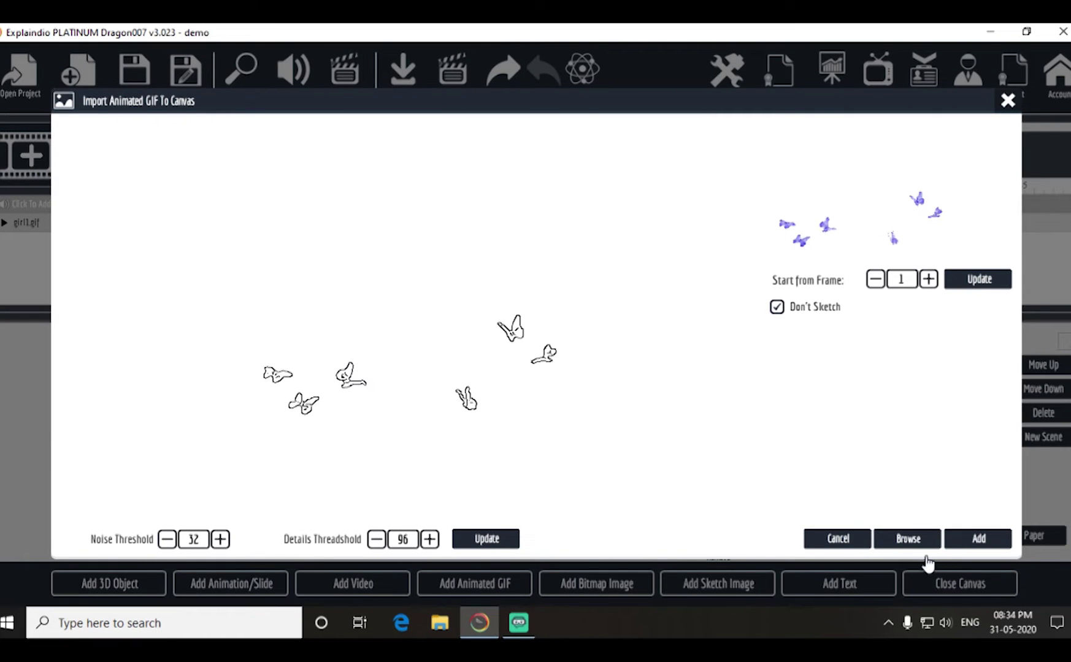
click(982, 539)
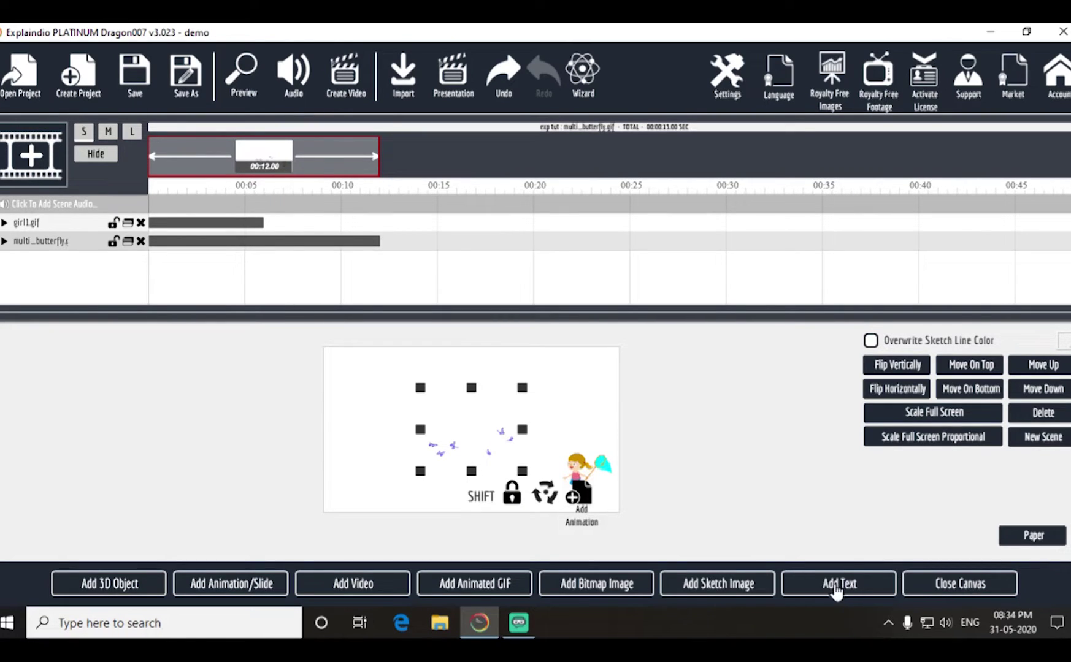
- Close the canvas and set the multi_butterfly GIF to play for 145 frames
click(944, 588)
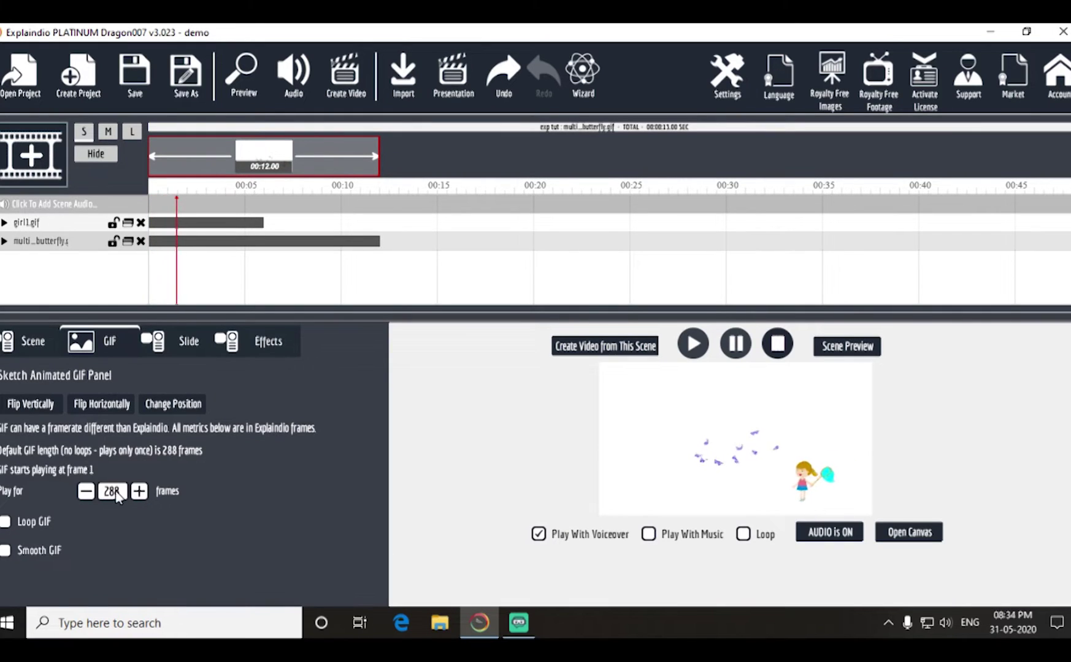
click(87, 491)
drag(86, 492, 140, 493)
click(139, 492)
click(139, 492)
click(87, 492)
click(86, 492)
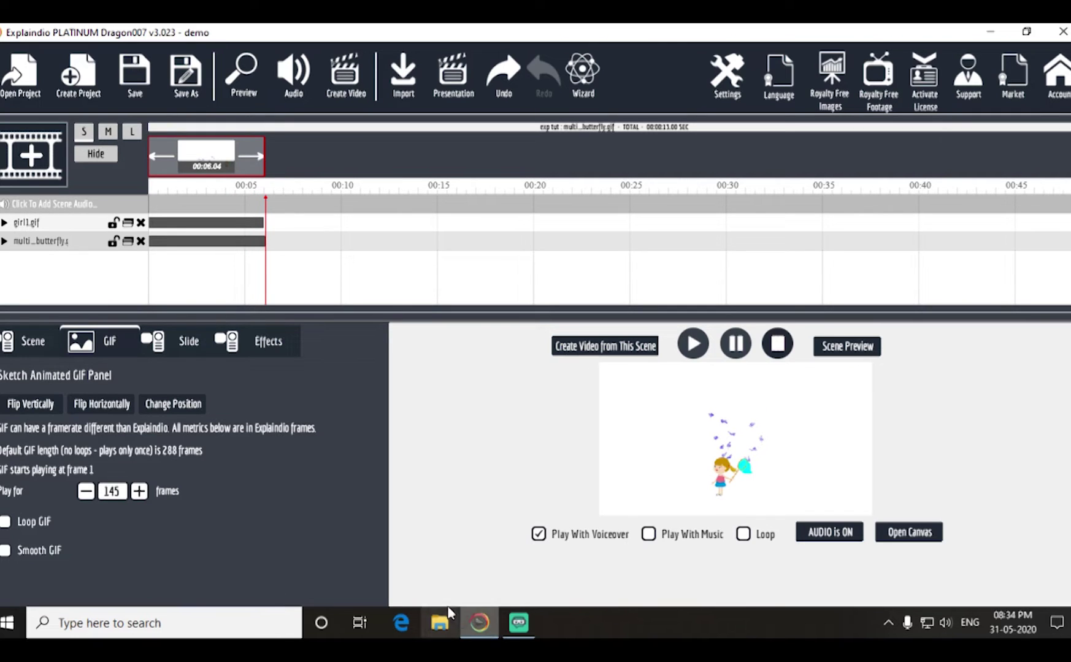
- Add a 24-frame movement to the butterfly group that shifts it slightly left on the canvas, and close the canvas
click(900, 534)
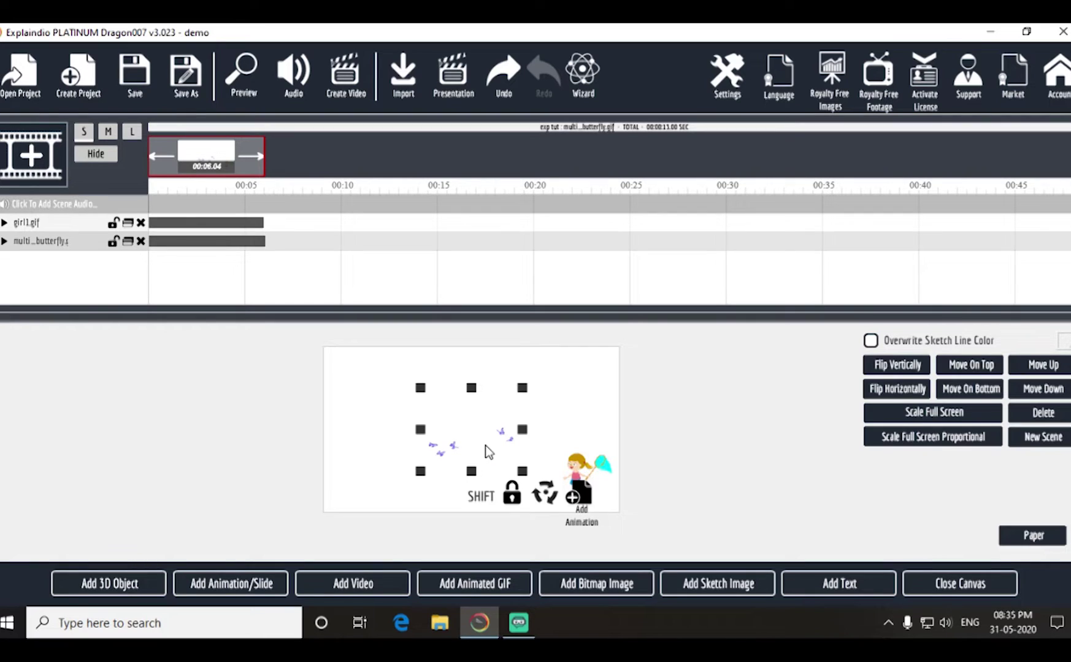
click(571, 495)
drag(521, 425, 460, 446)
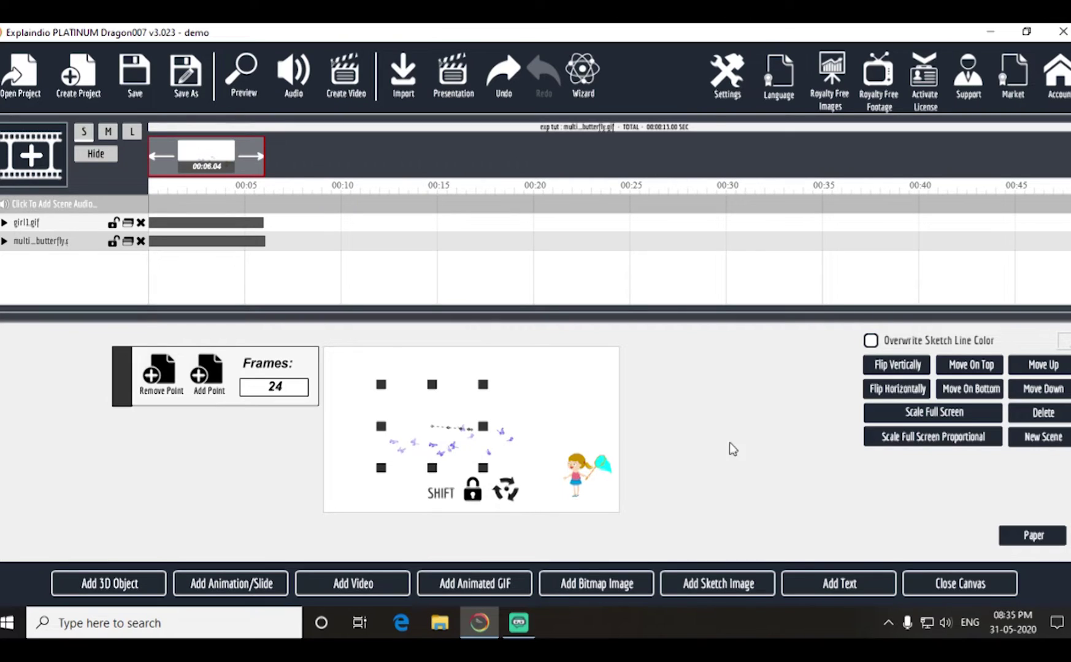
click(958, 583)
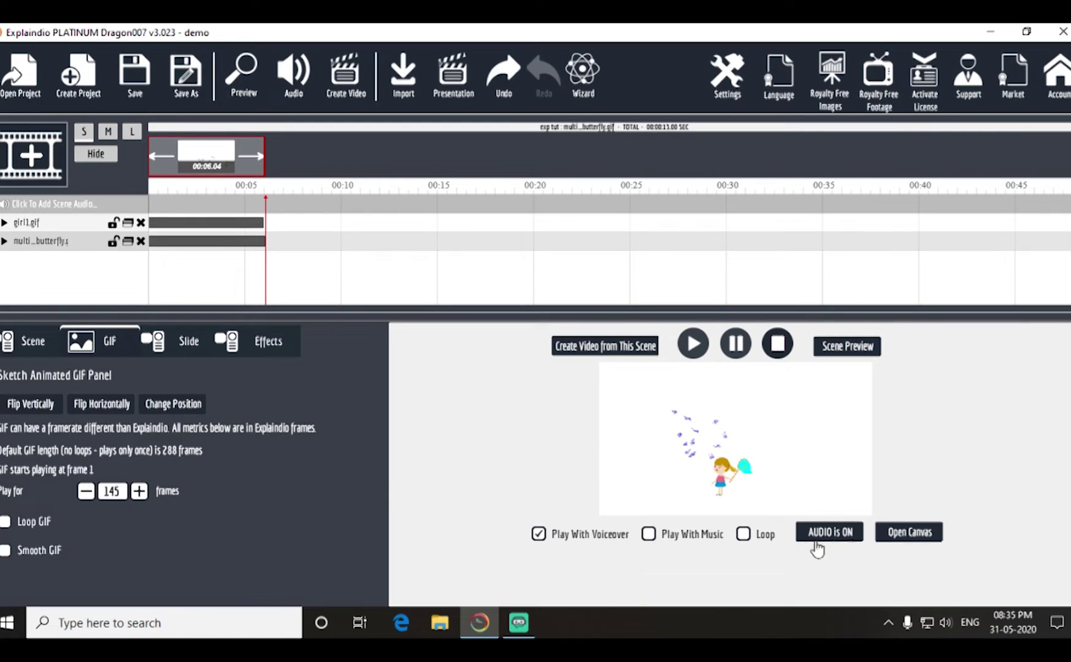
- Extend the girl's motion path on the canvas with one more 24-frame point slightly farther left
click(909, 534)
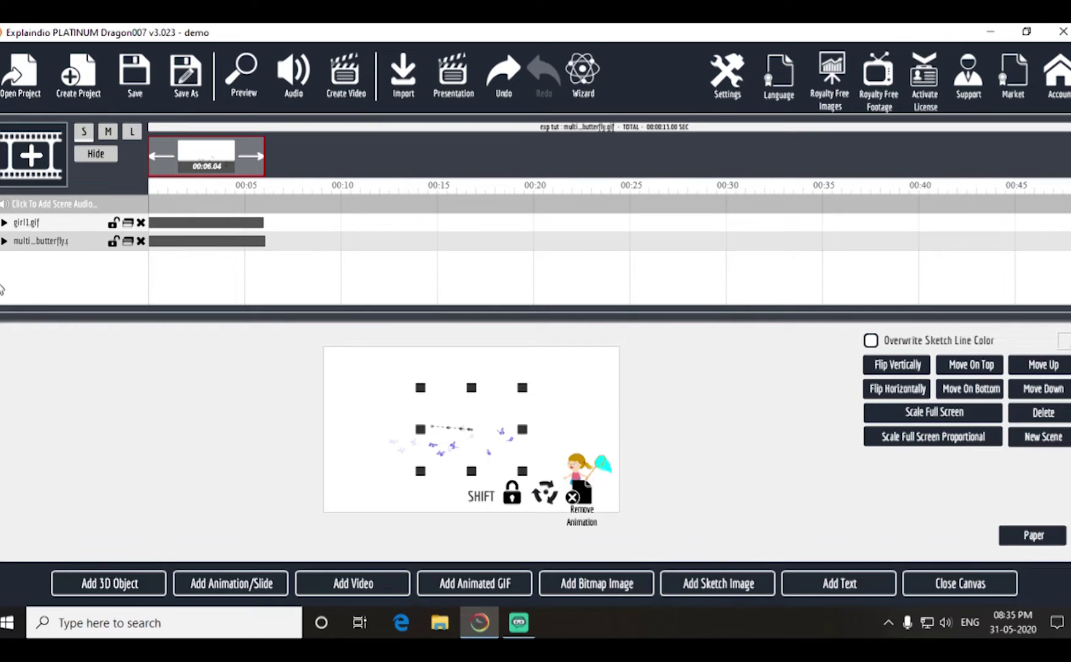
click(40, 222)
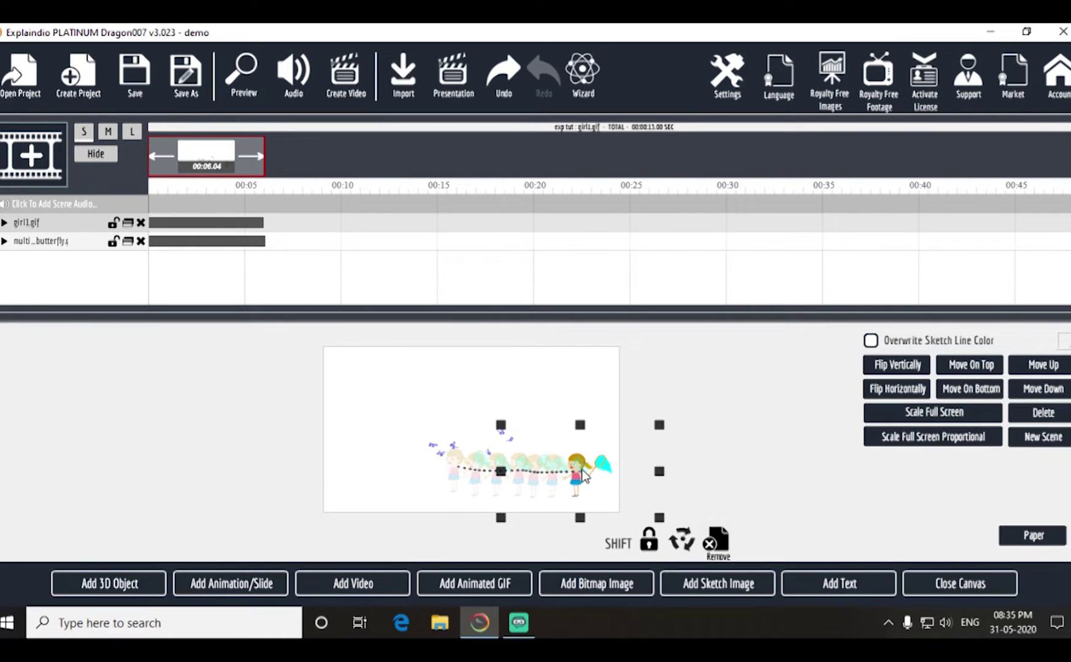
click(453, 470)
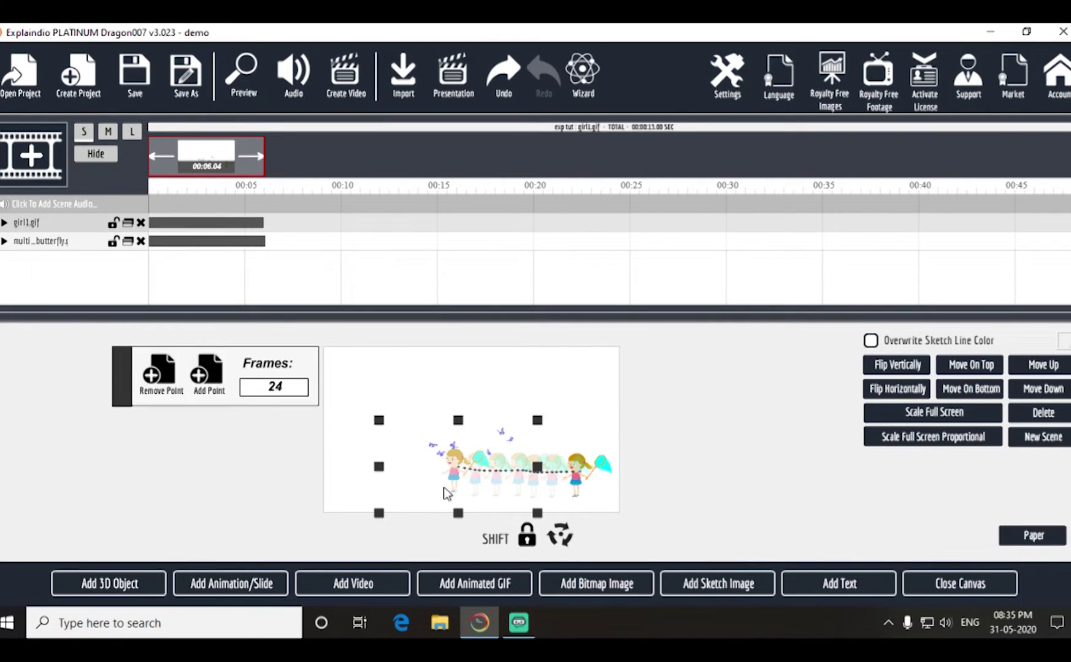
drag(445, 484, 445, 486)
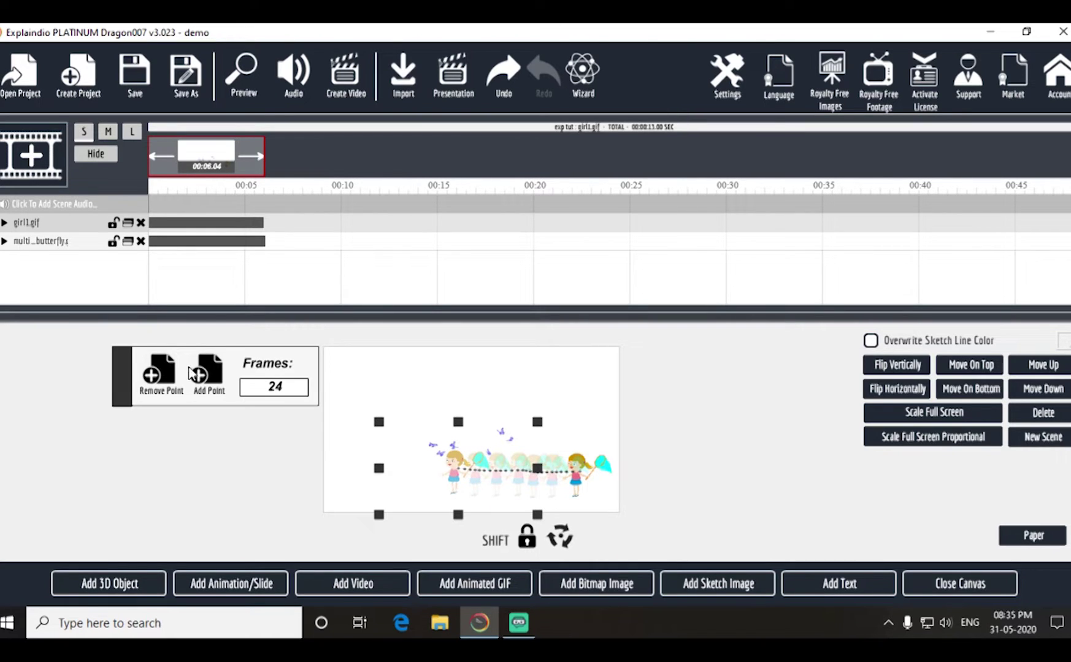
click(205, 383)
drag(446, 498, 432, 487)
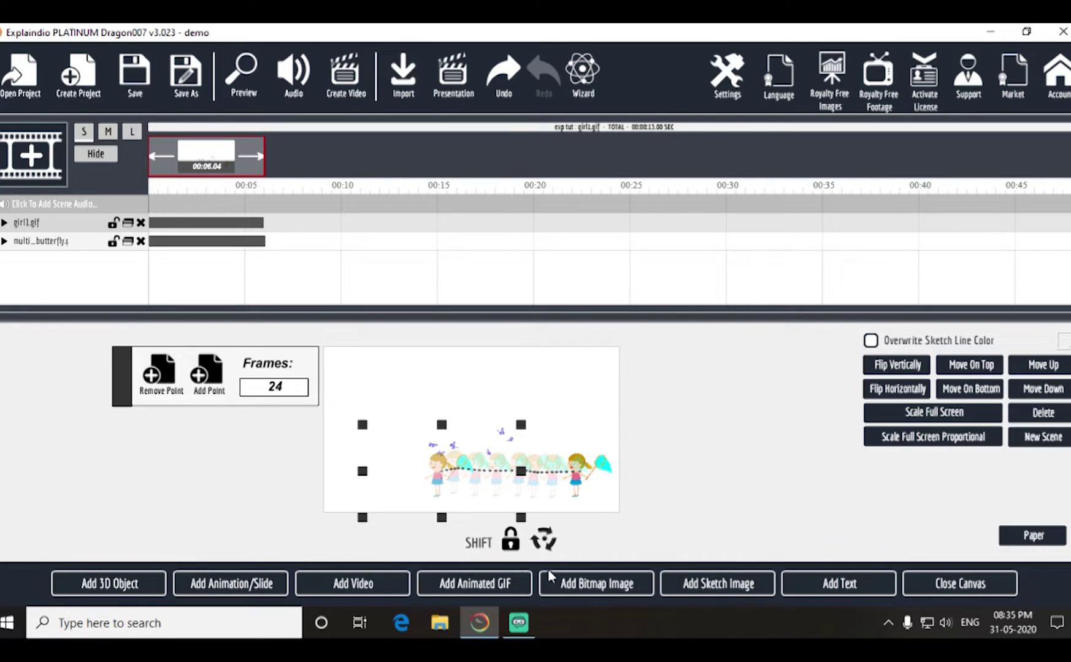
- Import the single_butterfly animated GIF onto the canvas with Don't Sketch enabled
click(683, 593)
click(512, 582)
click(350, 164)
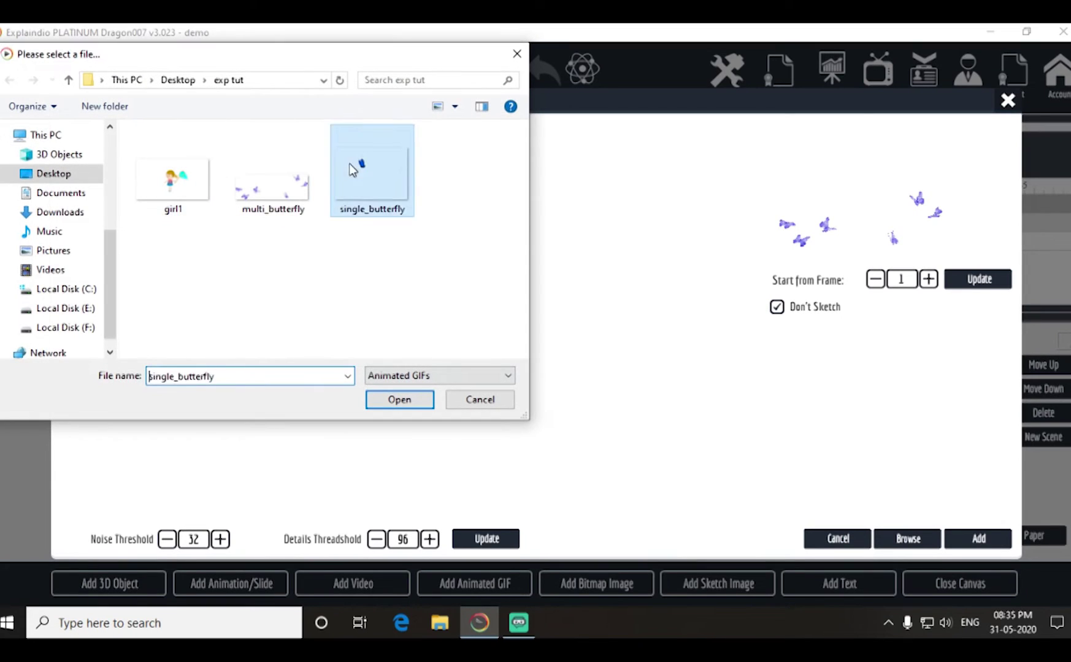
click(404, 403)
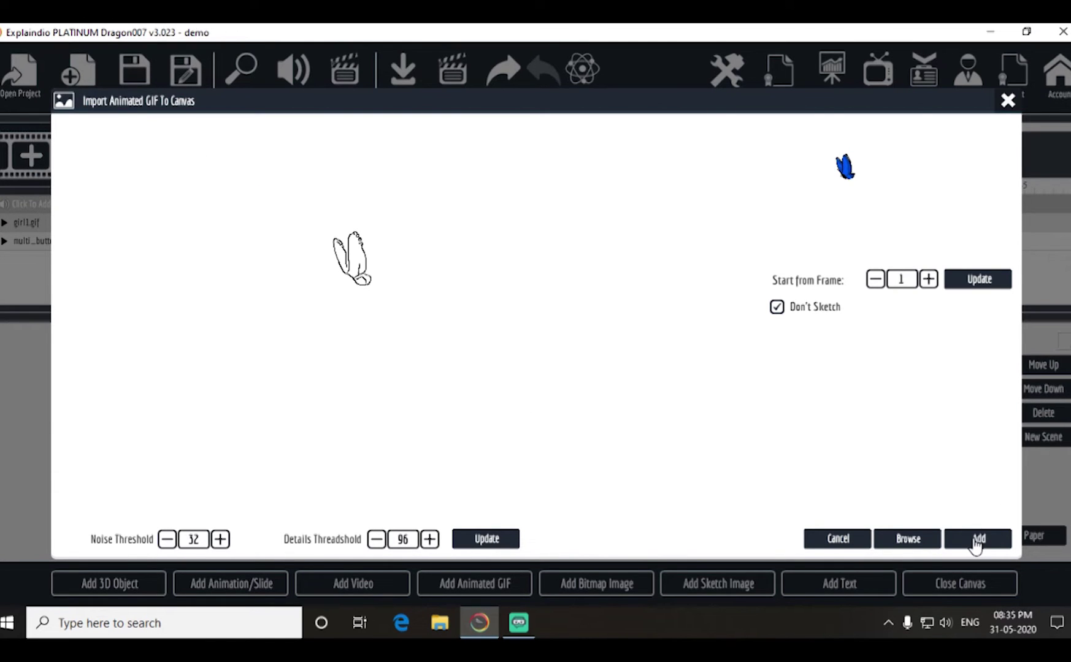
click(977, 541)
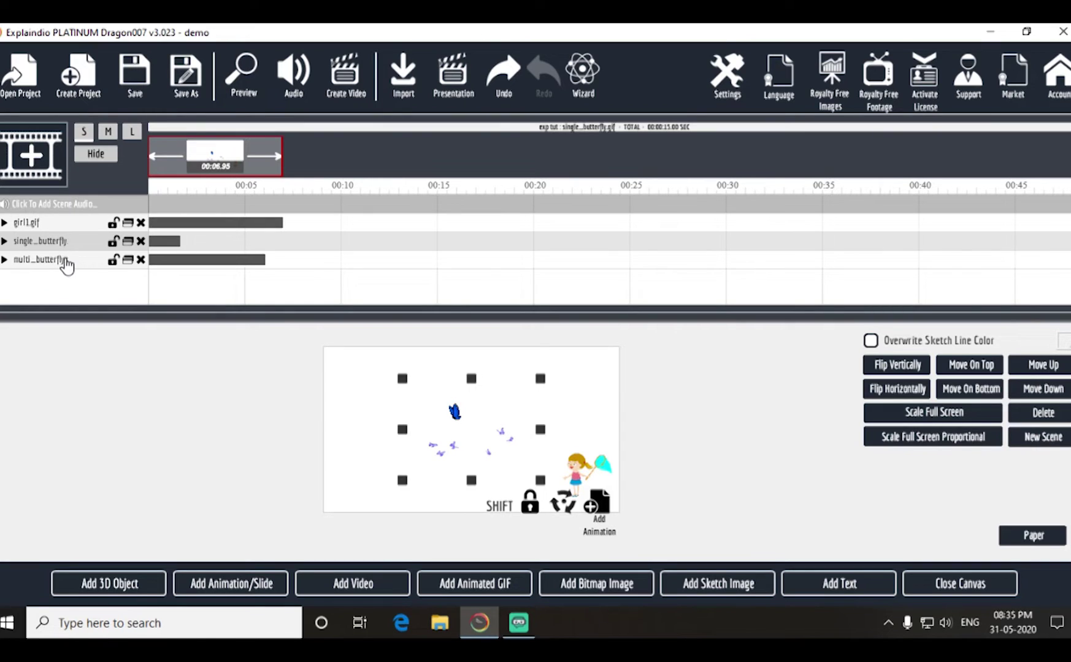
- Close the canvas and set the multi_butterfly GIF to play for 165 frames
click(974, 584)
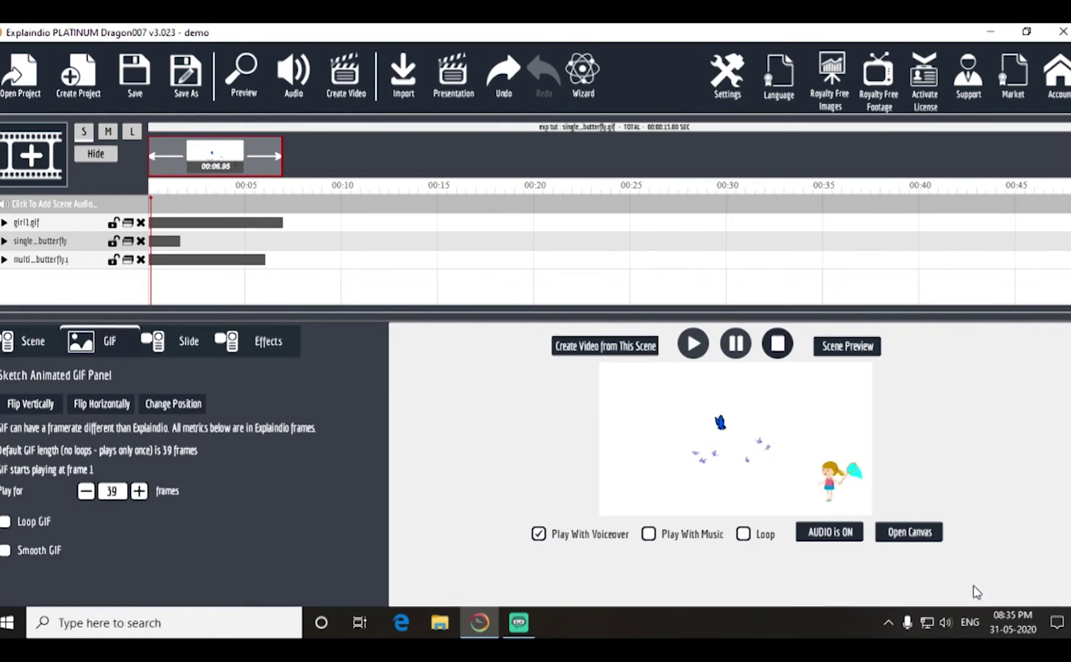
click(60, 262)
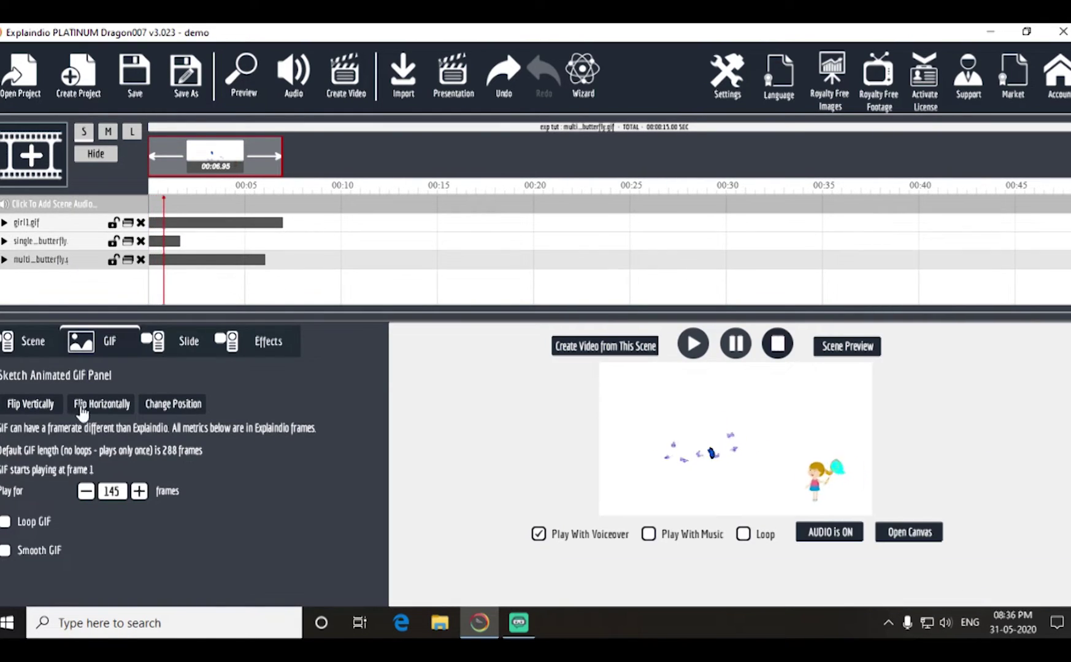
click(139, 491)
click(139, 492)
click(86, 492)
click(85, 491)
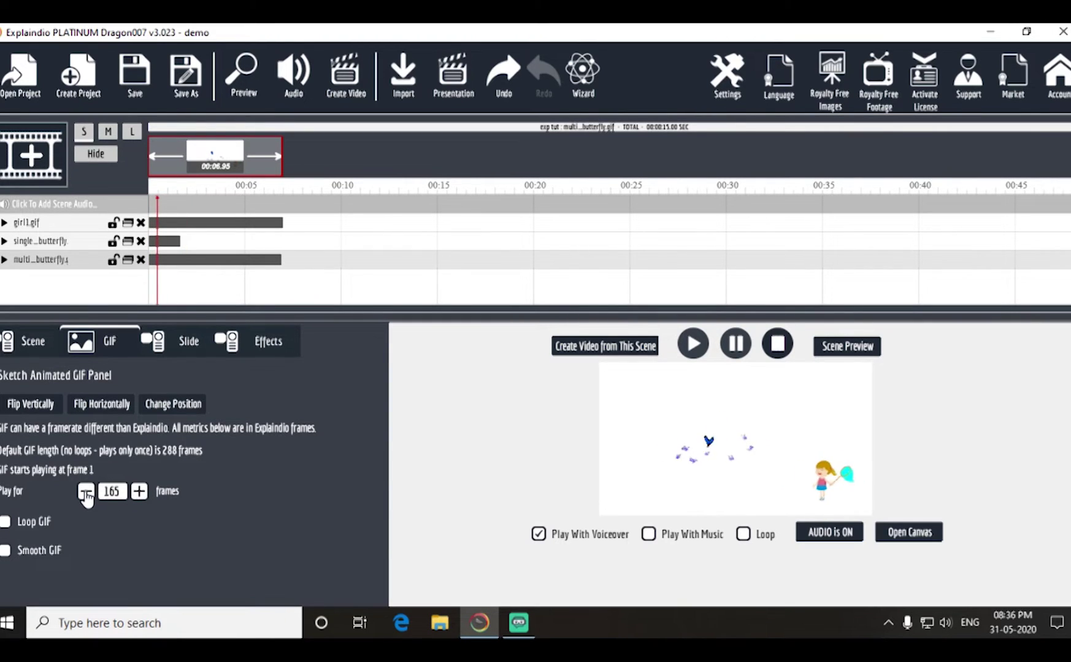
- Set the single_butterfly GIF to loop and play for 53 frames, and reopen the canvas
click(43, 242)
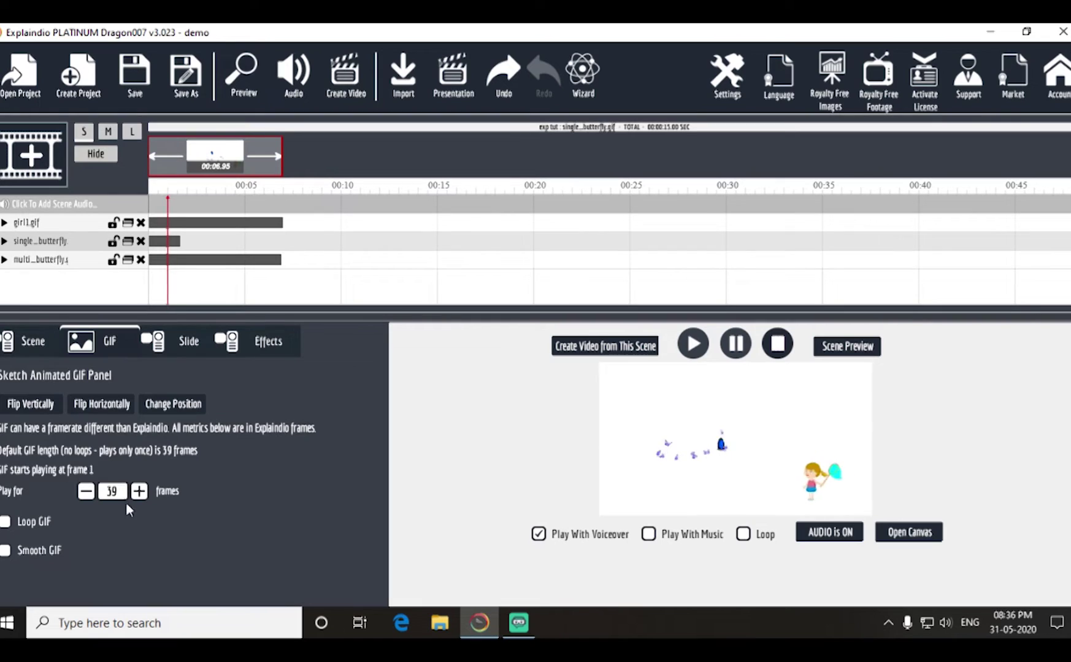
click(5, 523)
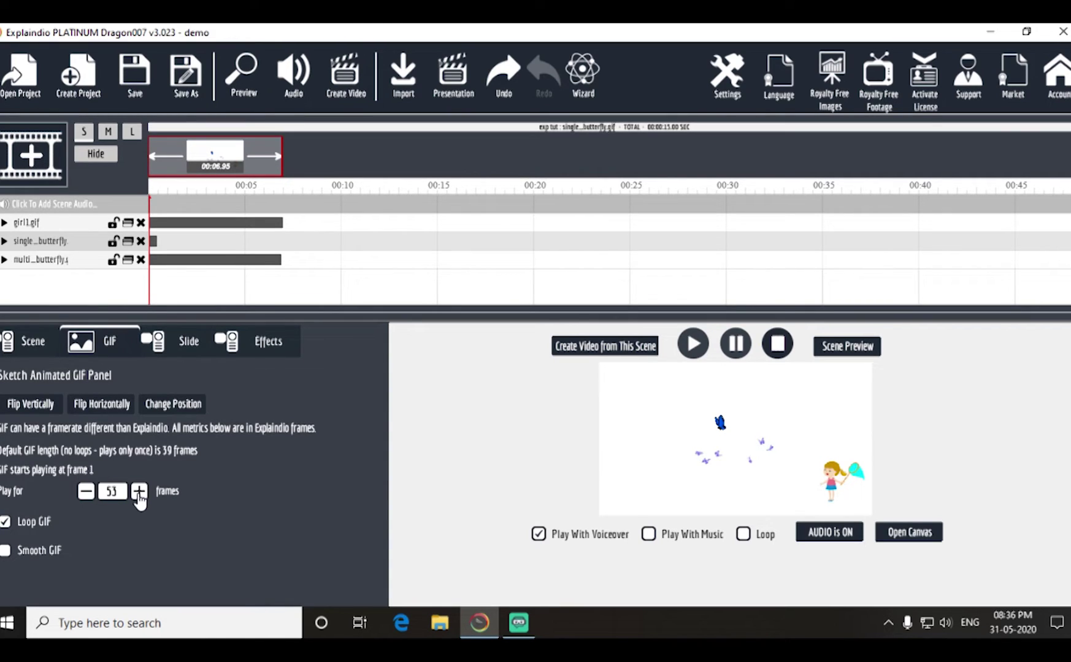
click(907, 542)
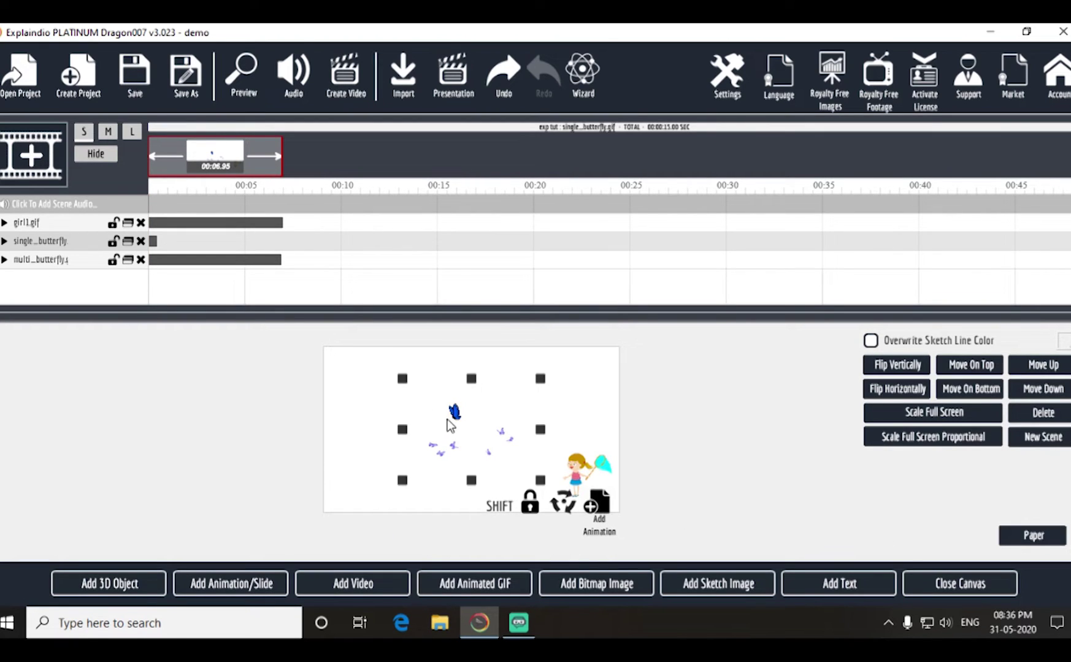
- Place the single butterfly just above the girl's head and start its motion path with a 24-frame point slightly up and to the left
drag(457, 422, 581, 445)
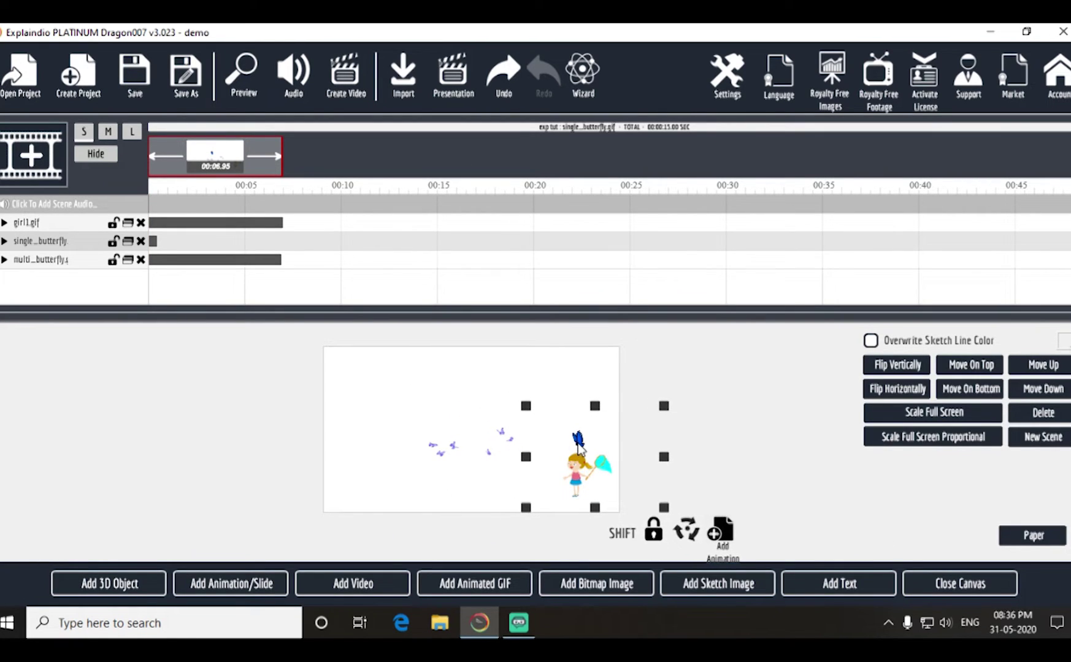
click(725, 543)
drag(614, 414, 575, 425)
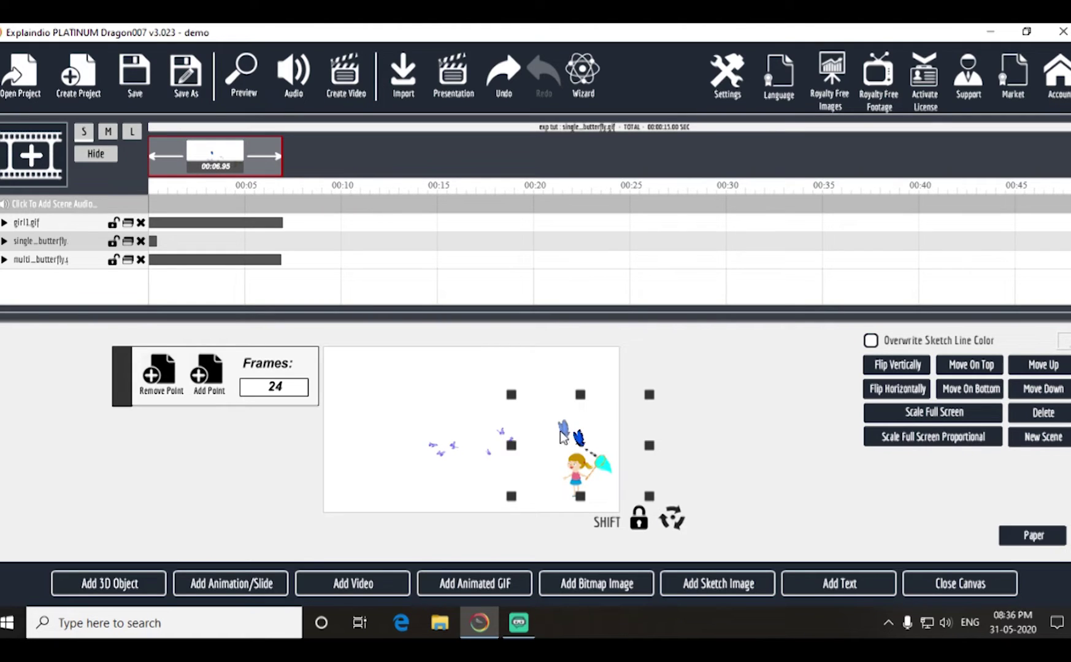
- Add six more 24-frame points to the single butterfly's motion path, each a short distance farther left at about the same height
click(201, 382)
drag(606, 469, 562, 453)
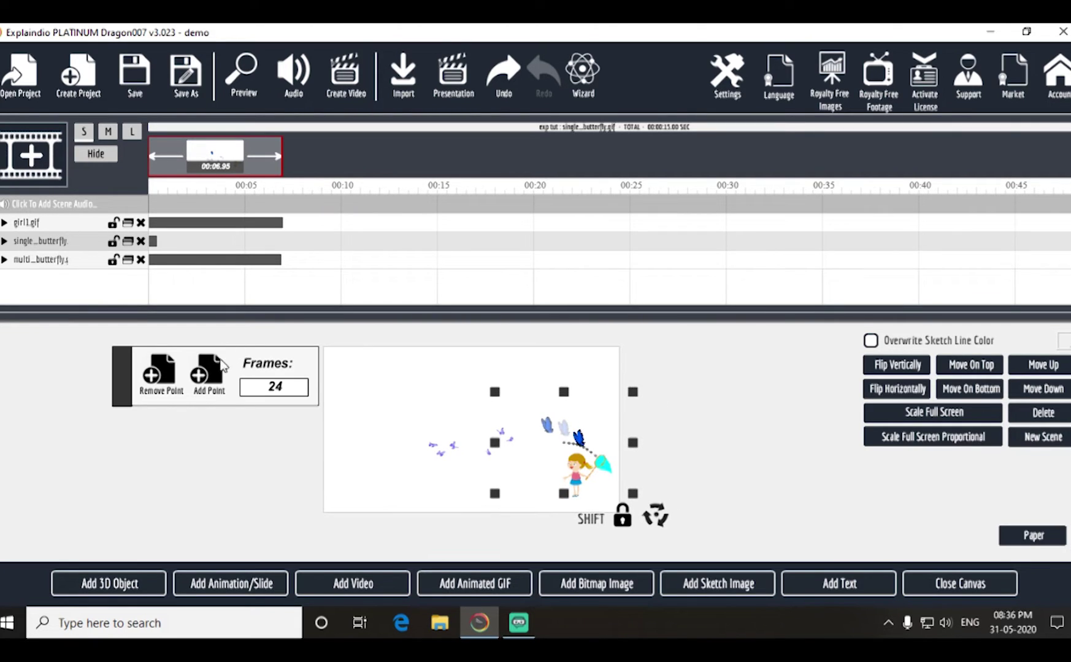
click(199, 378)
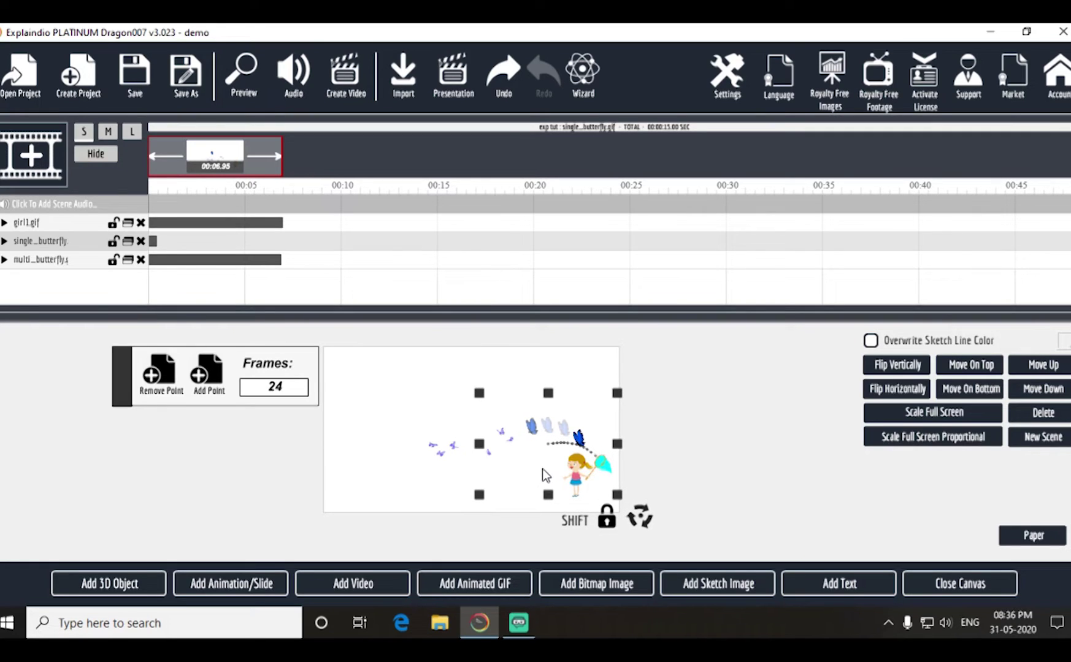
click(193, 374)
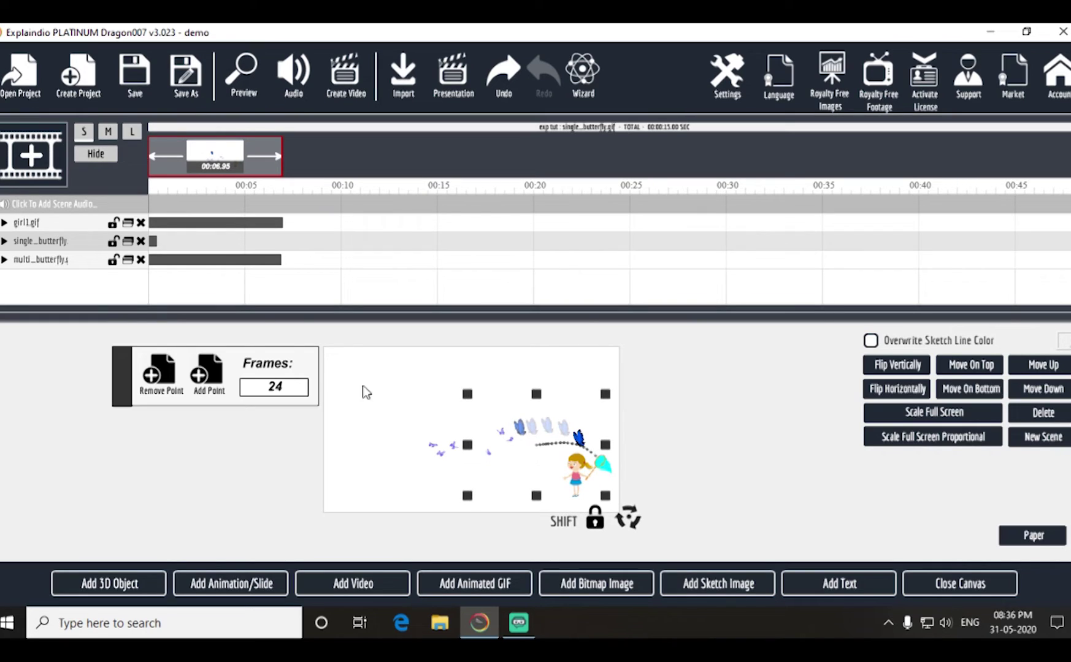
click(215, 381)
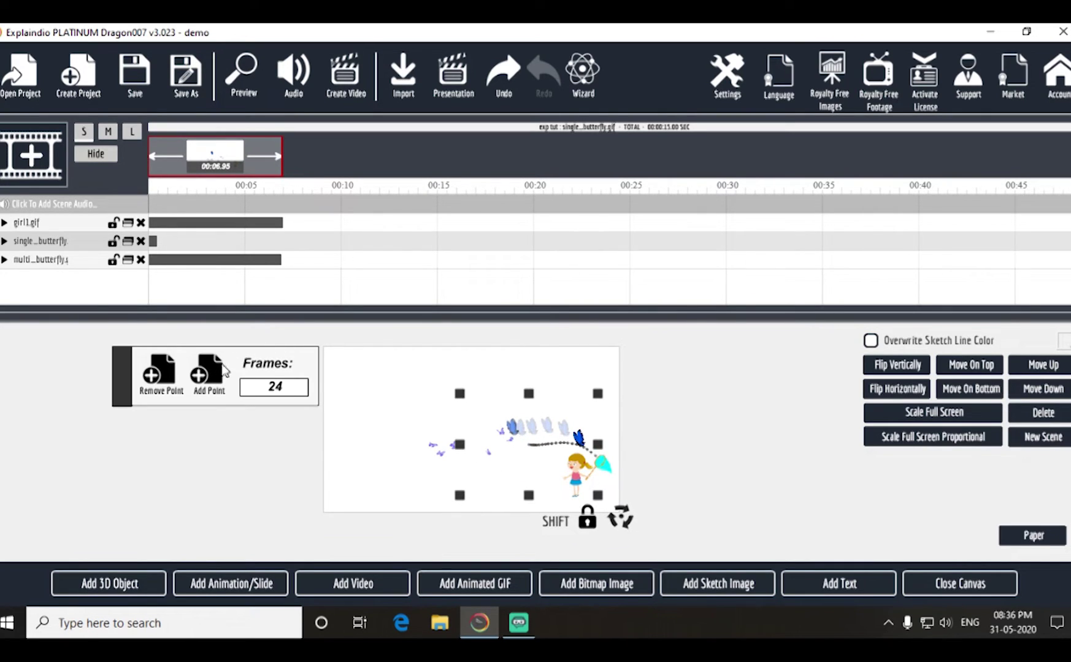
click(199, 378)
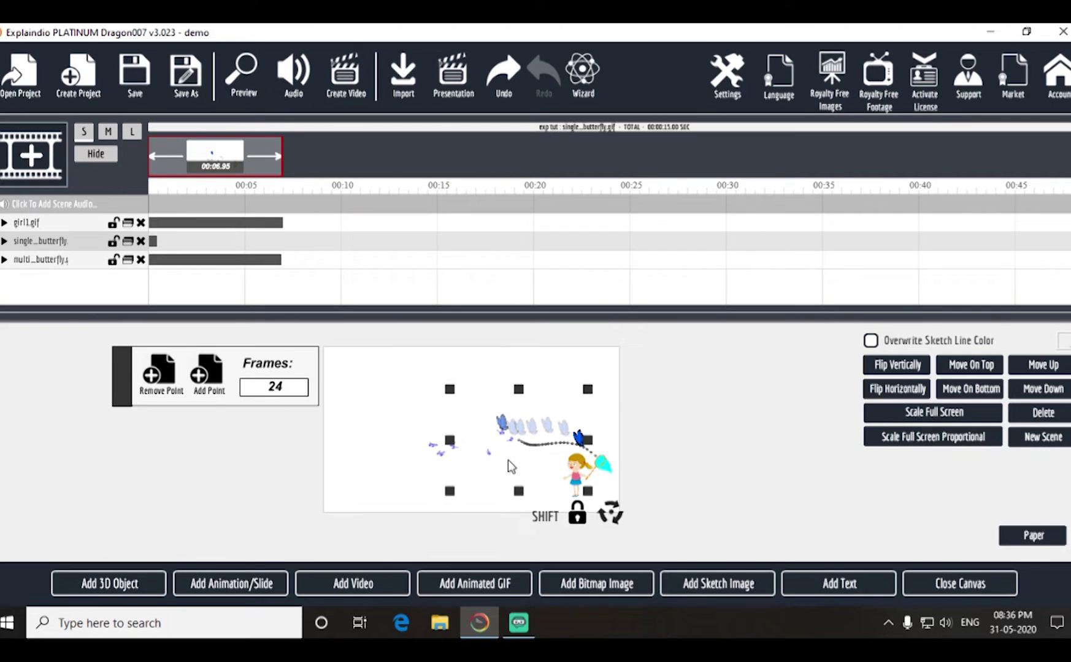
click(209, 381)
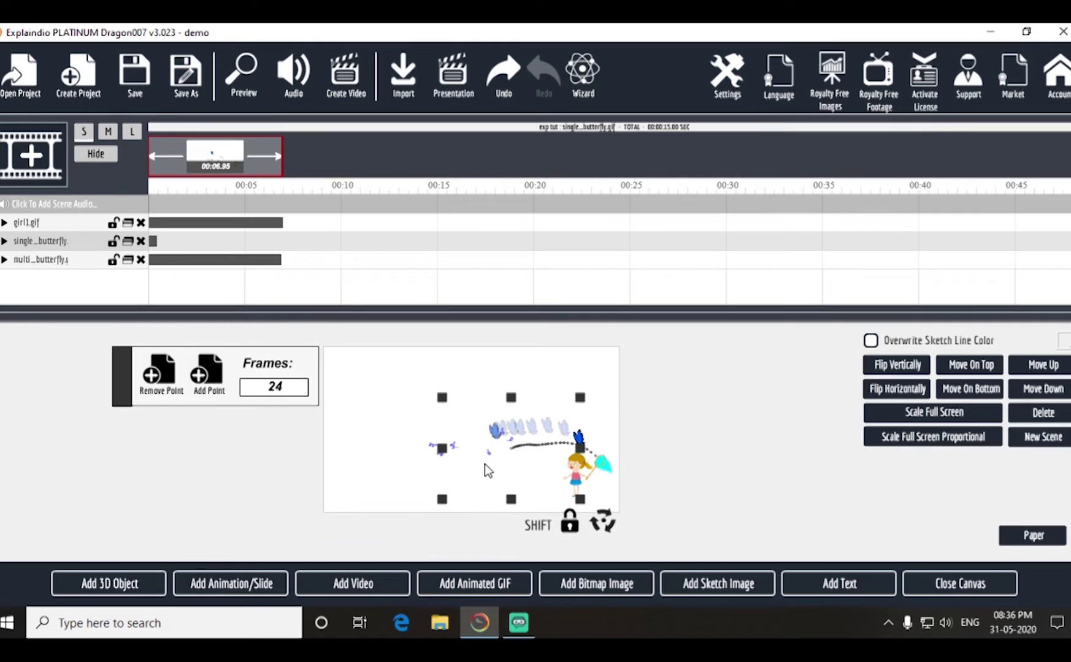
- Extend the single butterfly's motion path with three more 24-frame points leading left toward the centre of the canvas
click(209, 375)
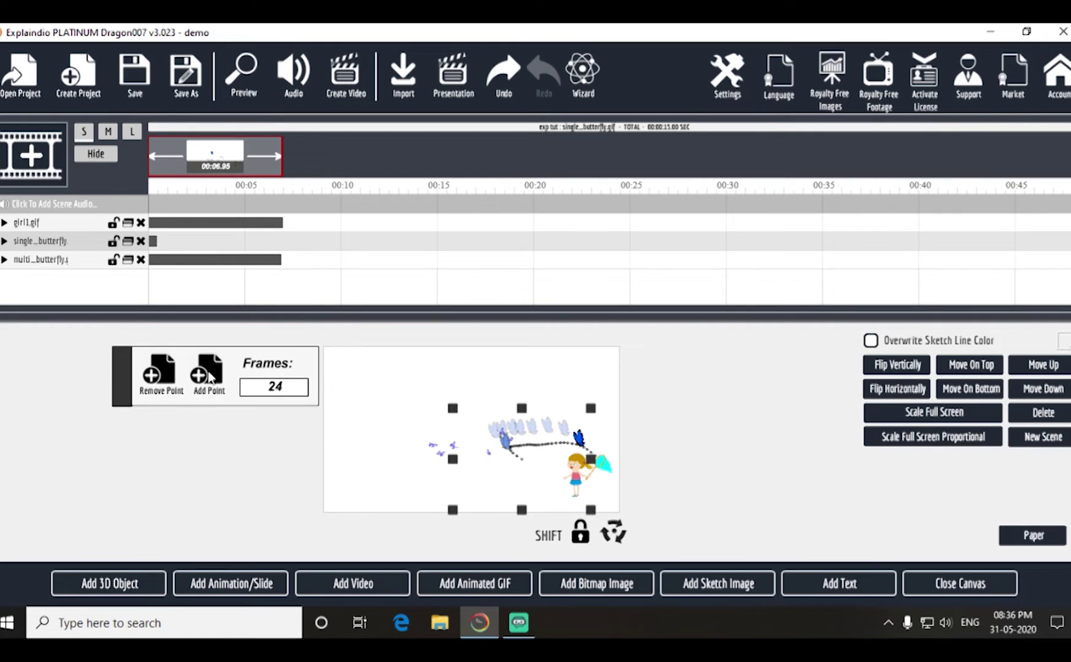
drag(517, 483, 497, 473)
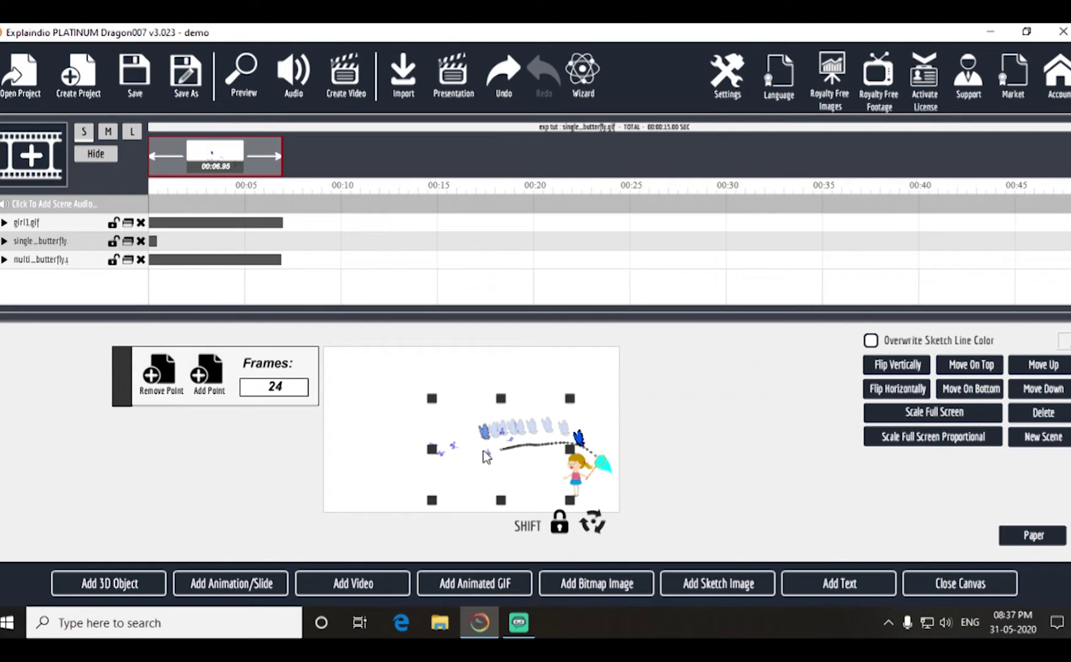
click(206, 396)
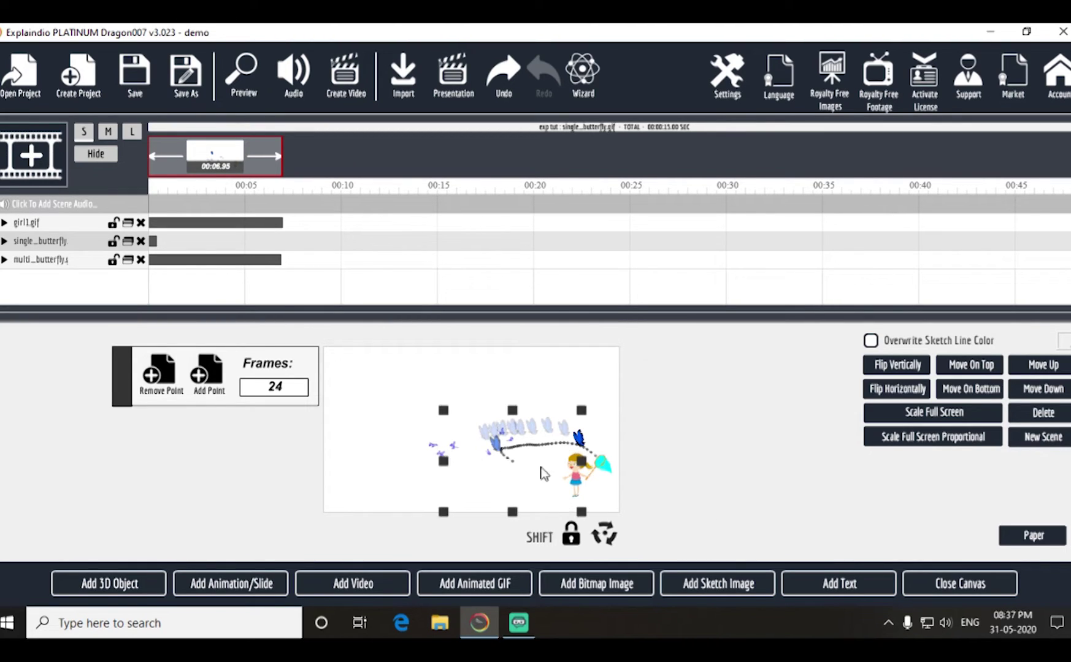
drag(517, 465, 477, 453)
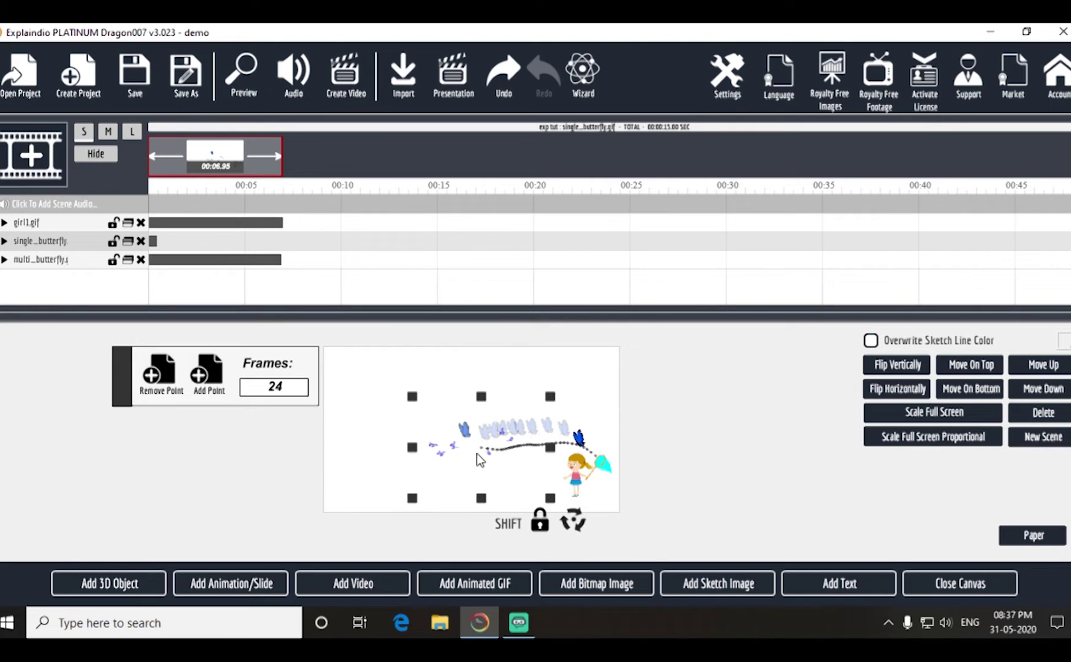
click(203, 375)
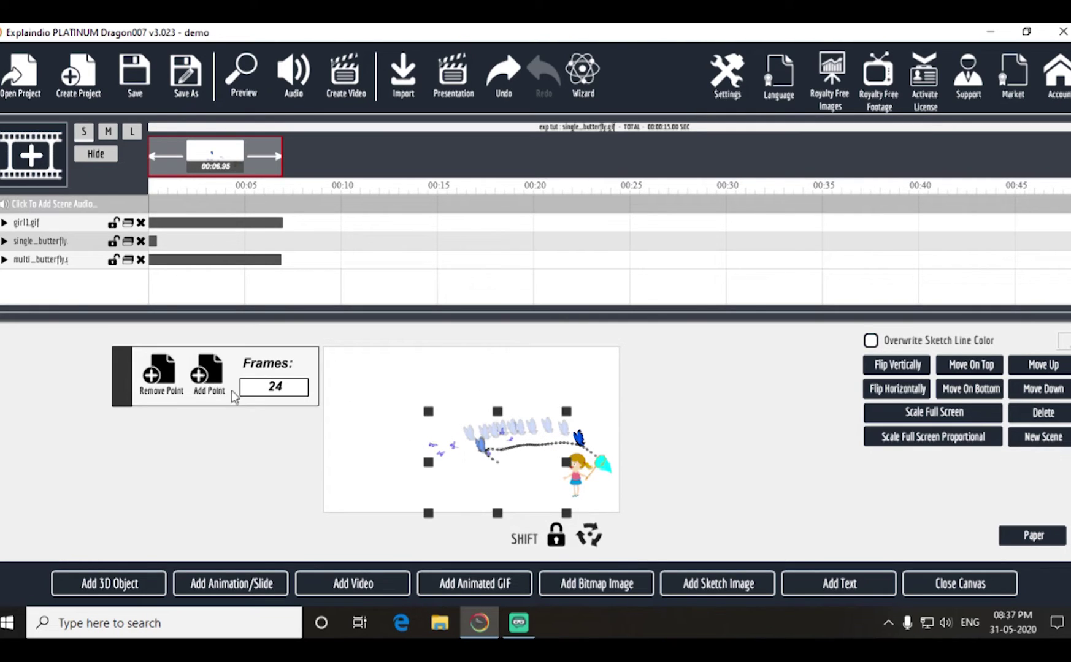
drag(505, 483, 474, 464)
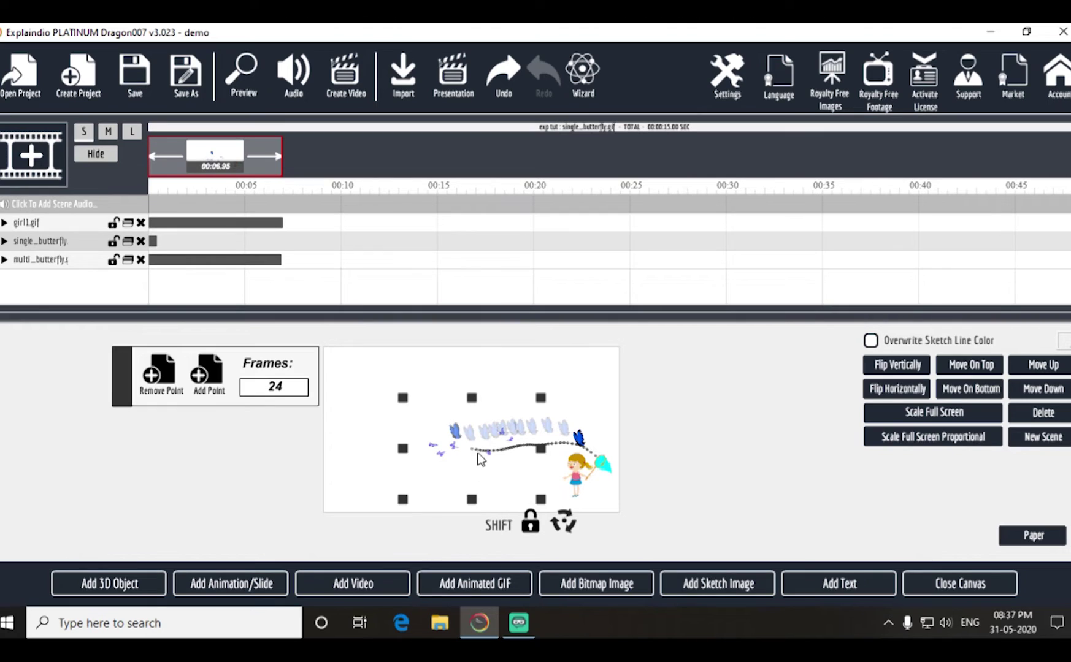
- Close the canvas, set the single_butterfly GIF to play for 51 frames, and reopen the canvas
click(962, 586)
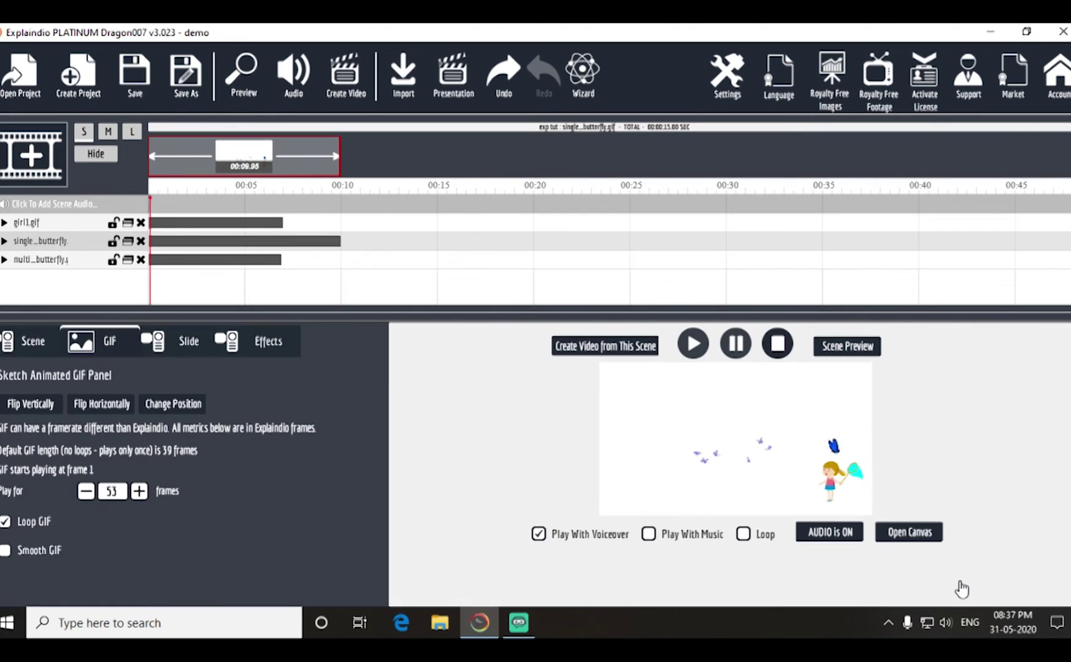
click(85, 492)
click(86, 492)
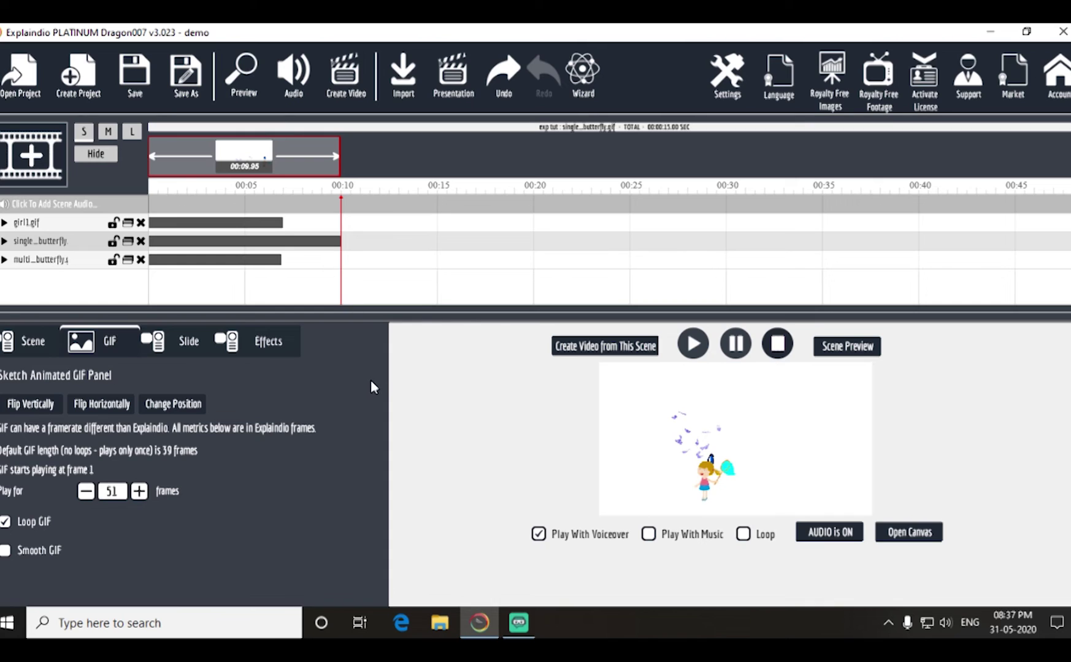
click(908, 533)
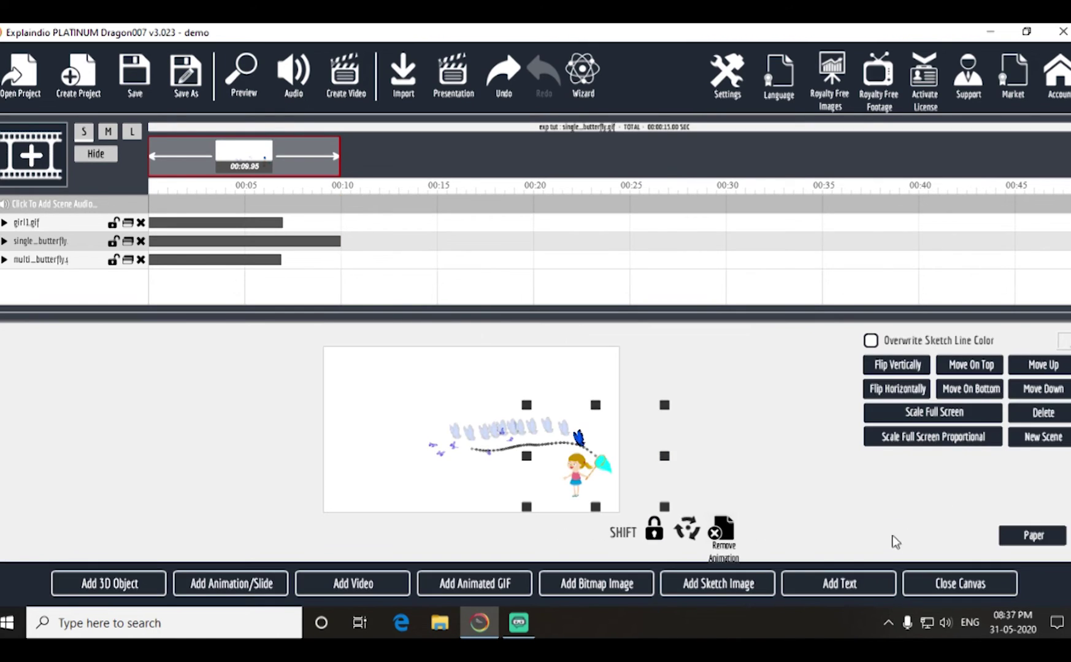
- Import the park-with-tree-house bitmap from the exp tut folder on the Desktop with Don't Sketch enabled
click(600, 586)
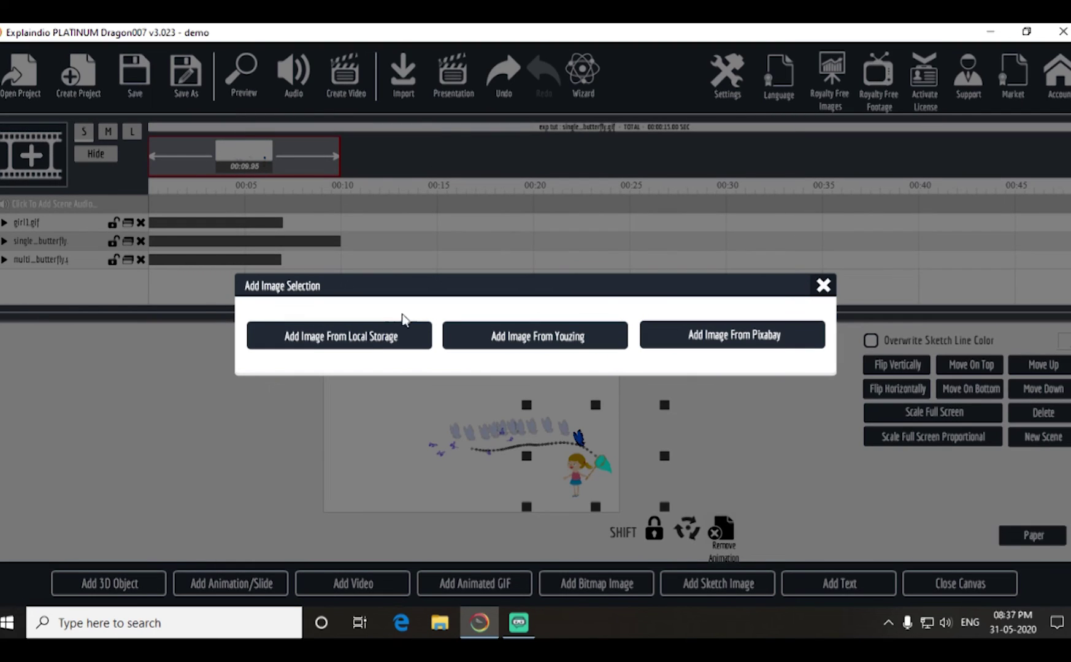
click(361, 341)
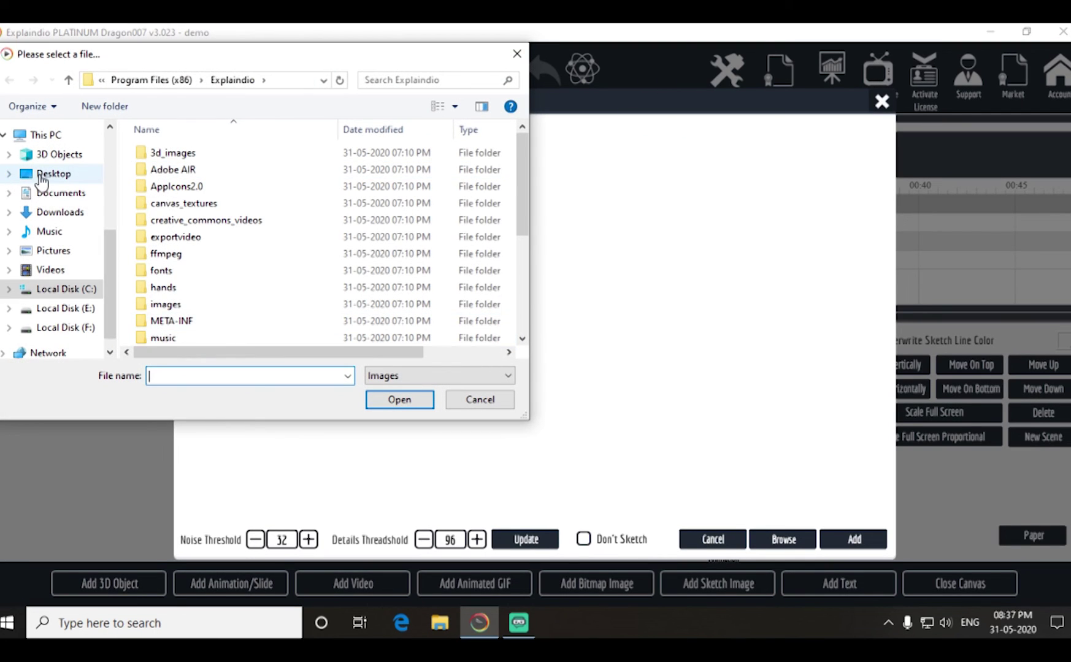
click(41, 177)
double_click(166, 174)
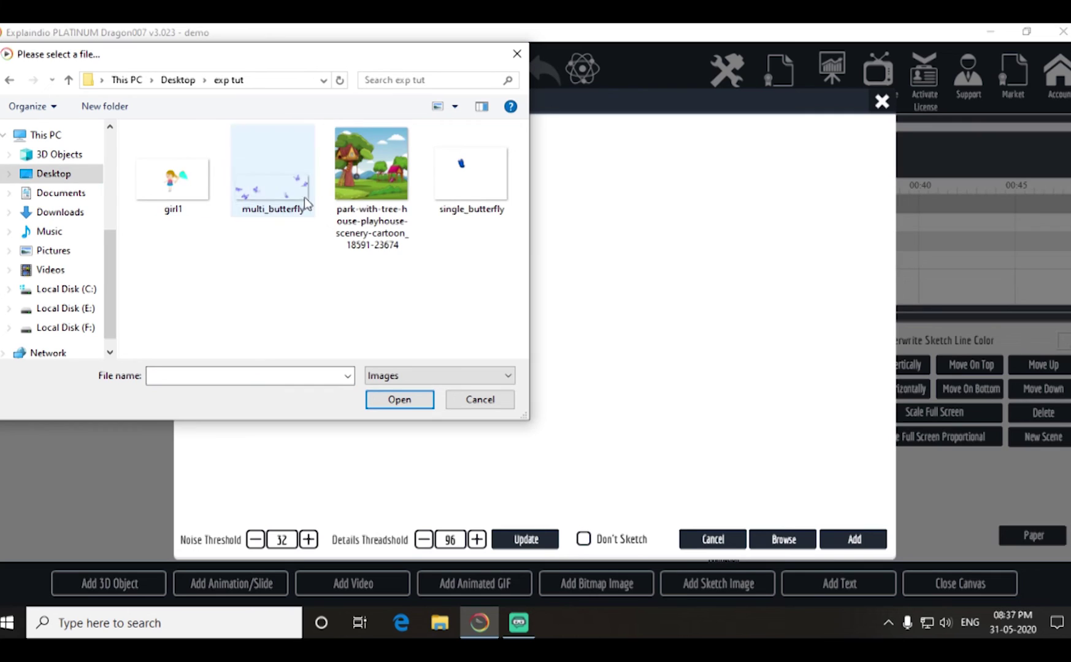
click(357, 185)
click(408, 400)
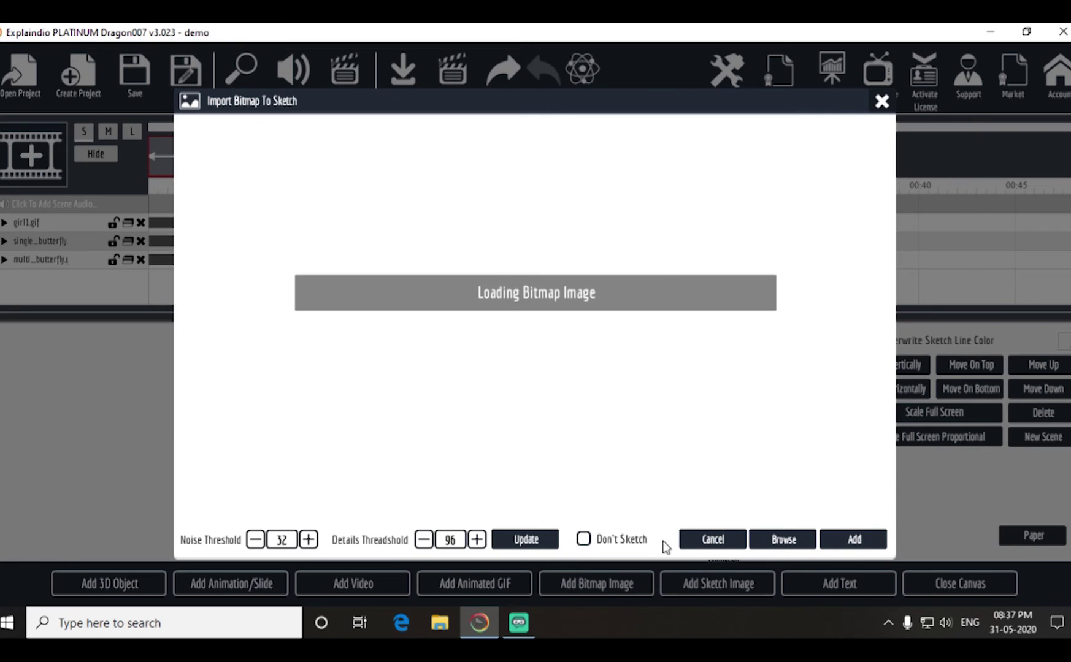
click(584, 540)
click(855, 540)
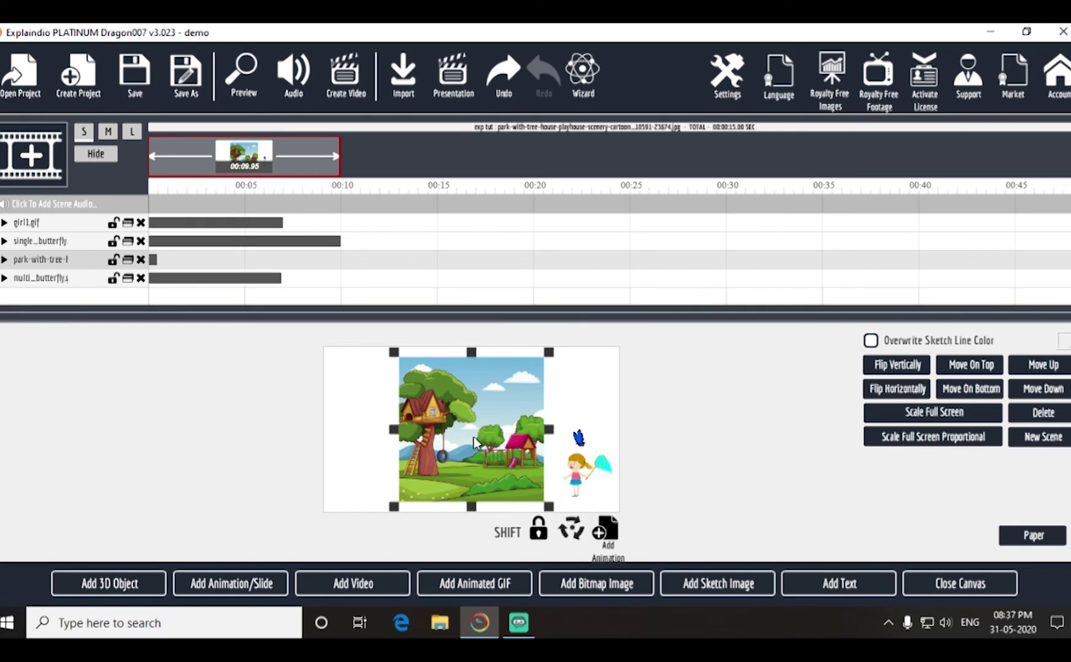
- Move the park image to the canvas's left edge, then delete its layer from the scene
drag(461, 443, 382, 433)
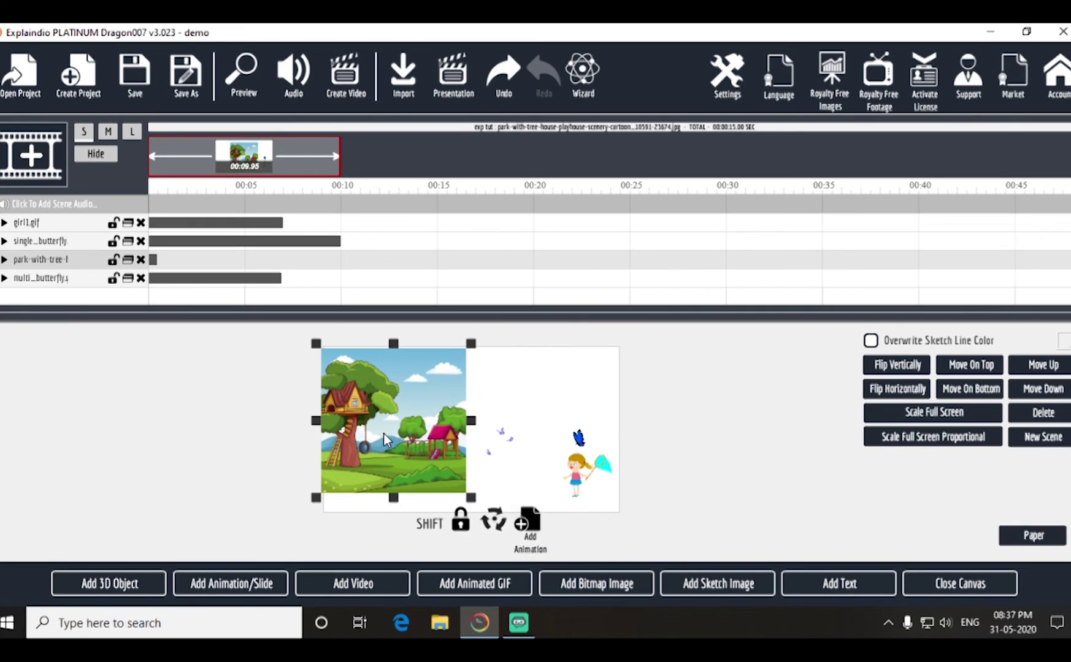
click(140, 259)
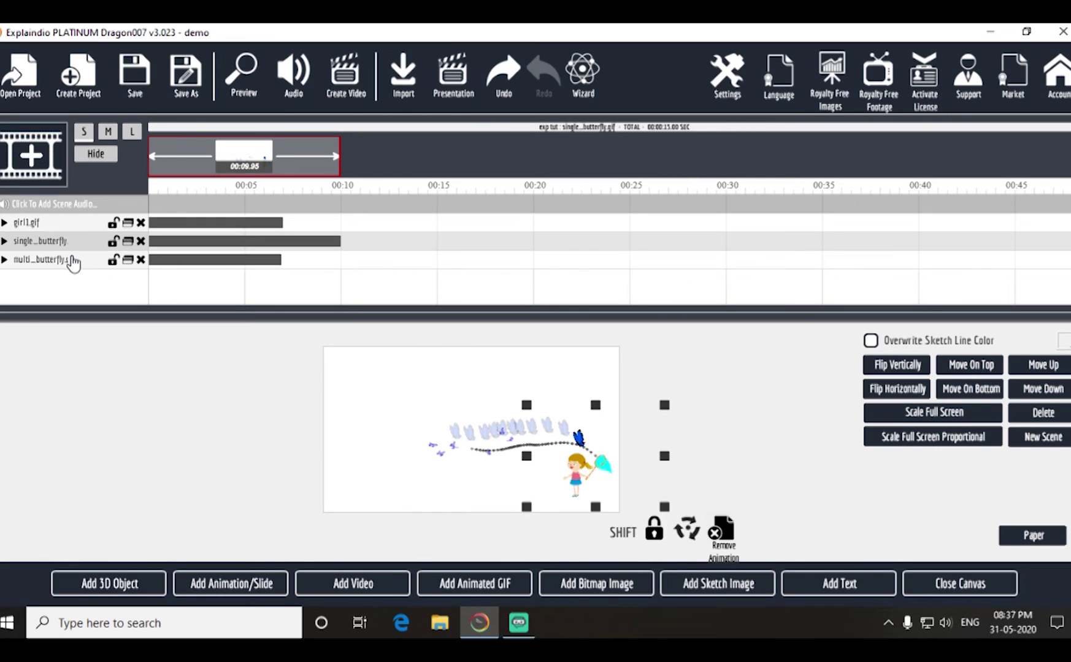
- With the multi_butterfly layer selected, import the park-with-tree-house bitmap from local storage with Don't Sketch enabled
click(54, 262)
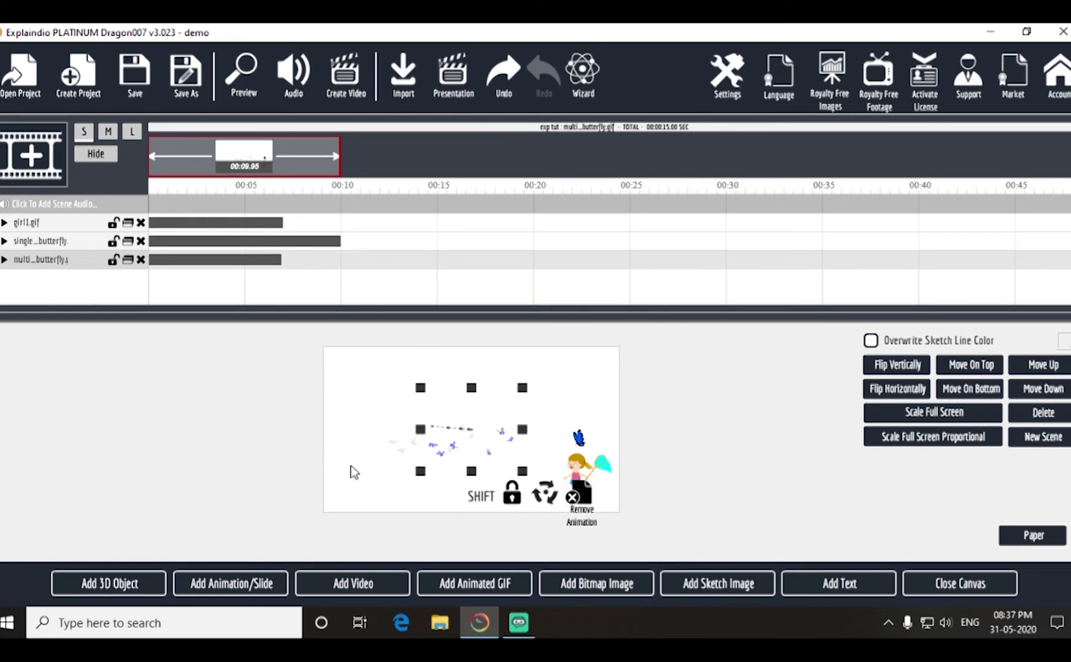
click(601, 591)
click(323, 341)
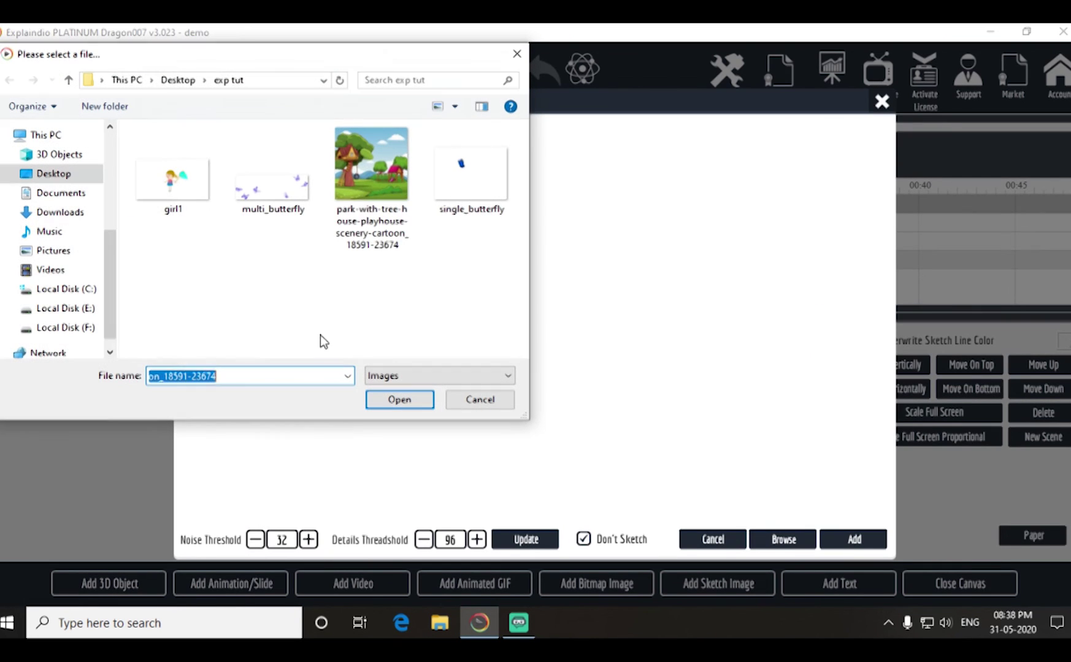
click(372, 173)
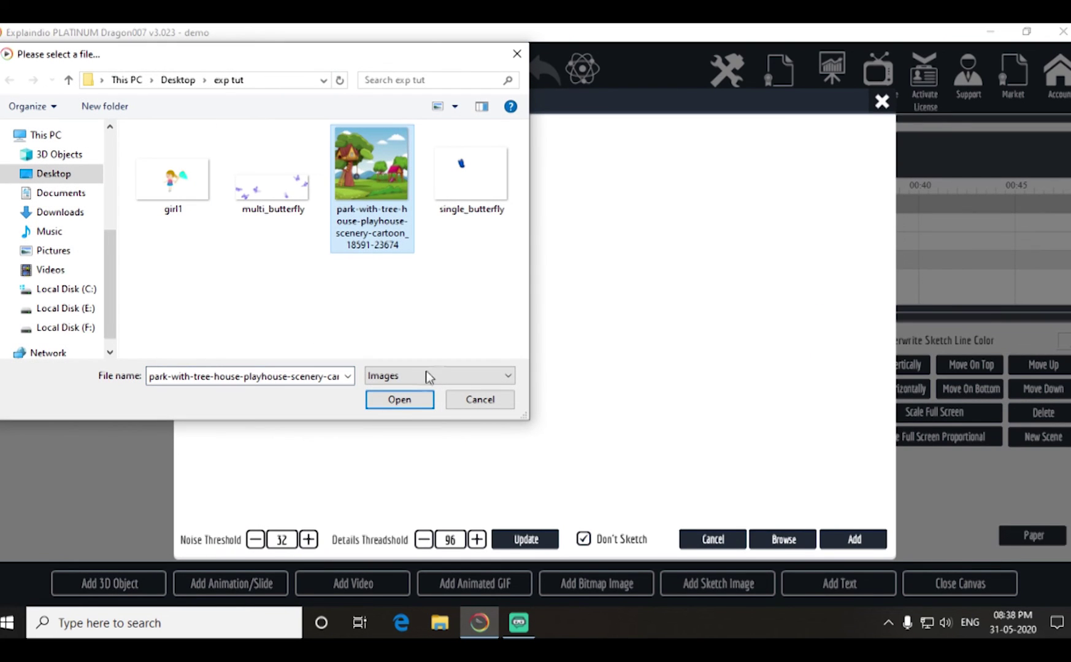
click(399, 400)
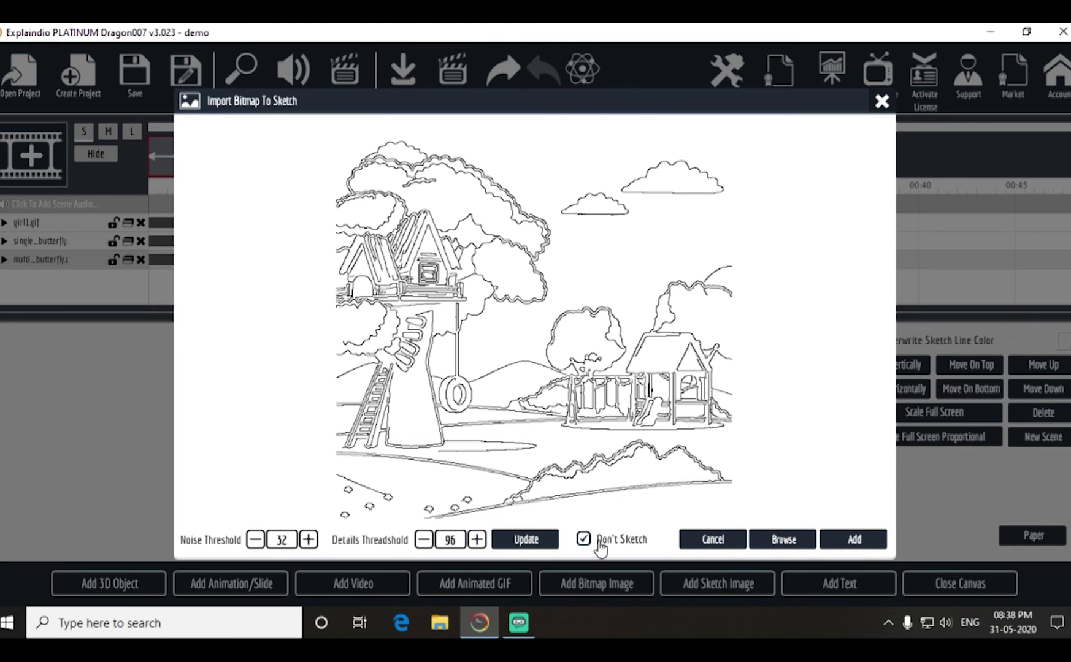
click(873, 549)
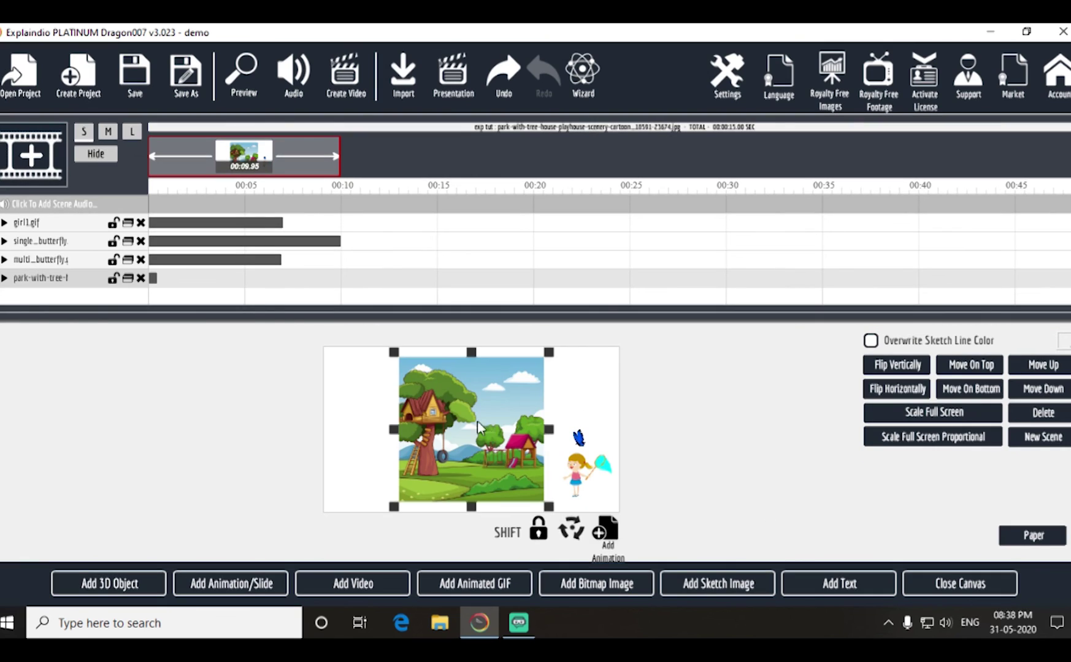
- Align the park image with the canvas's upper left corner, enlarge it to the full canvas width, and shift it up as the background
drag(490, 428, 413, 418)
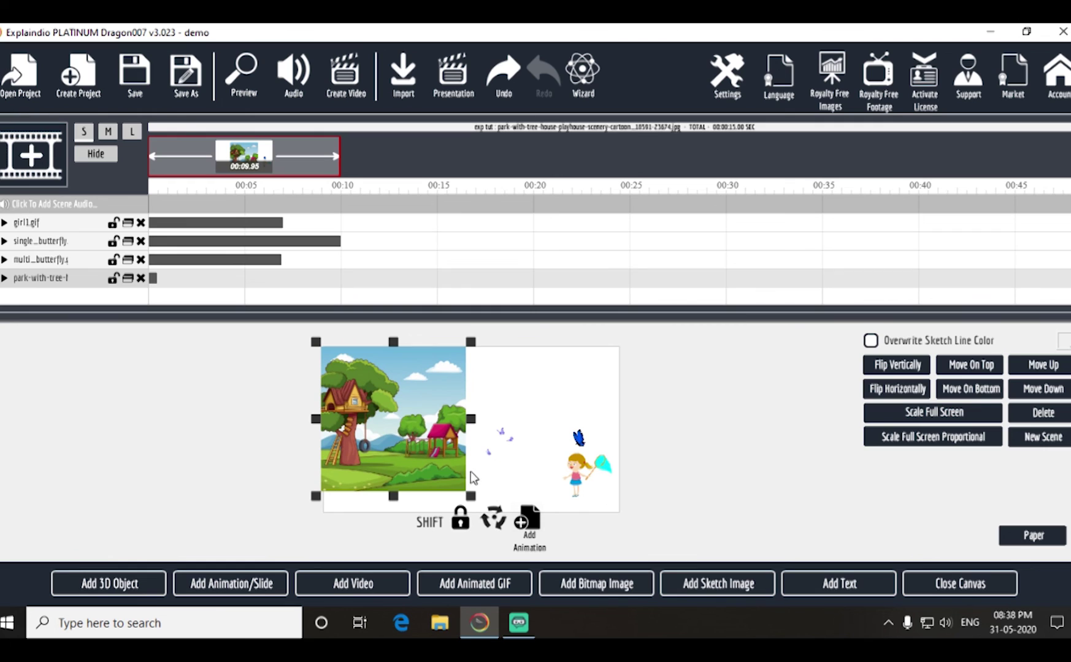
drag(471, 422, 637, 435)
drag(549, 450, 538, 380)
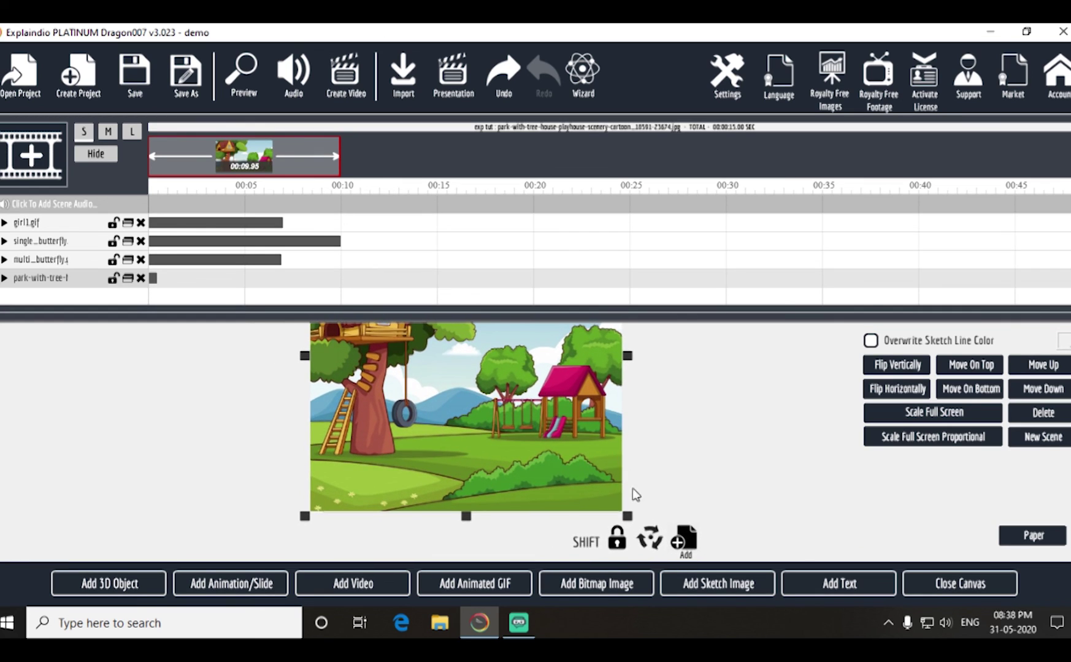